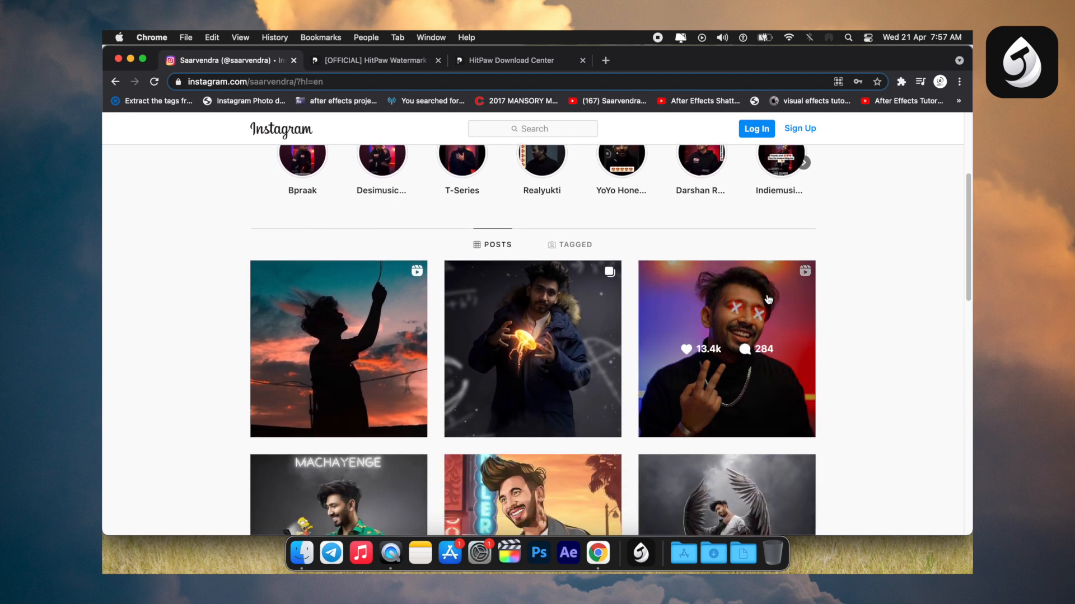
Look through the posts on the Instagram profile and examine the HitPaw Watermark Remover product page.
scroll(765, 312, down, 3)
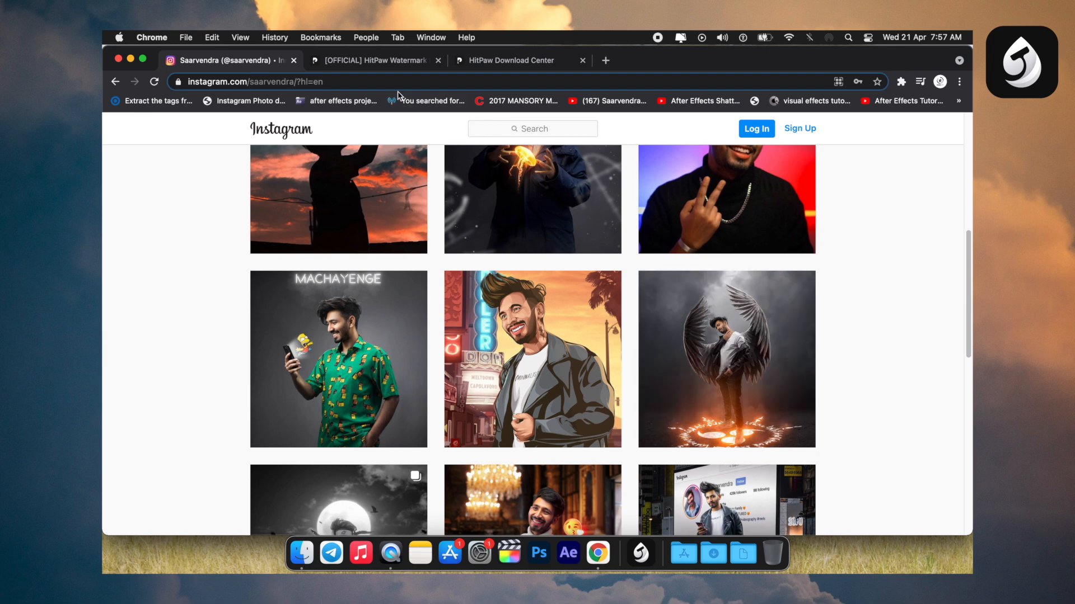
click(376, 62)
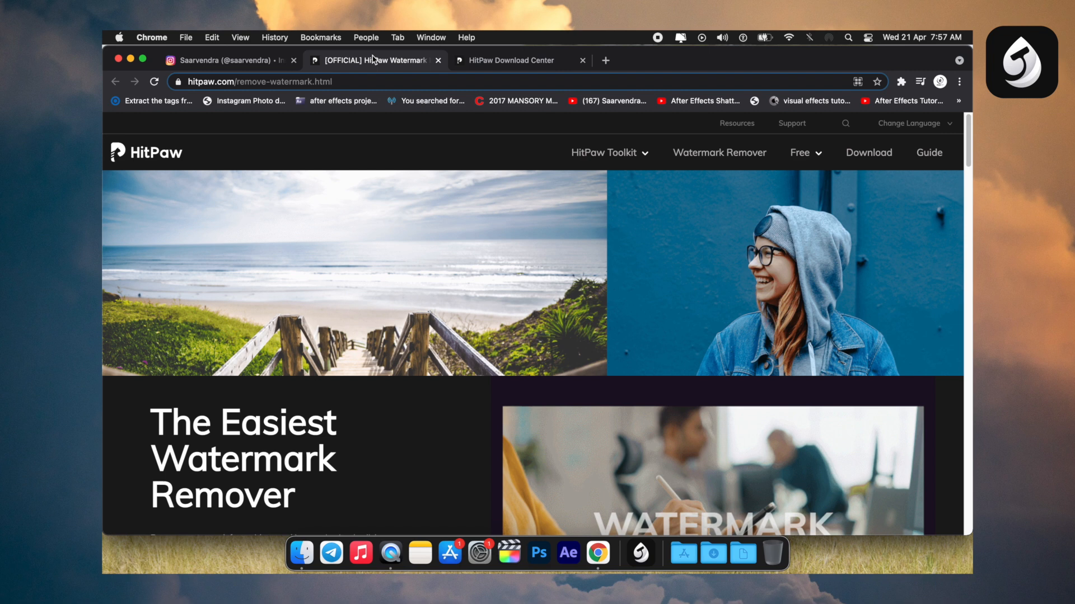
scroll(338, 459, down, 3)
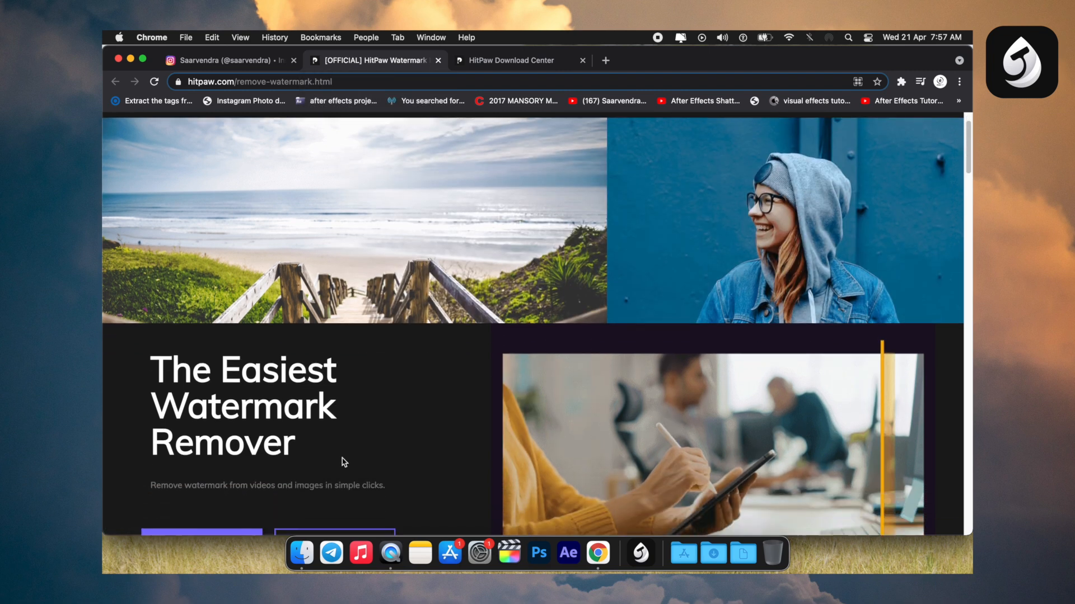
scroll(384, 467, down, 3)
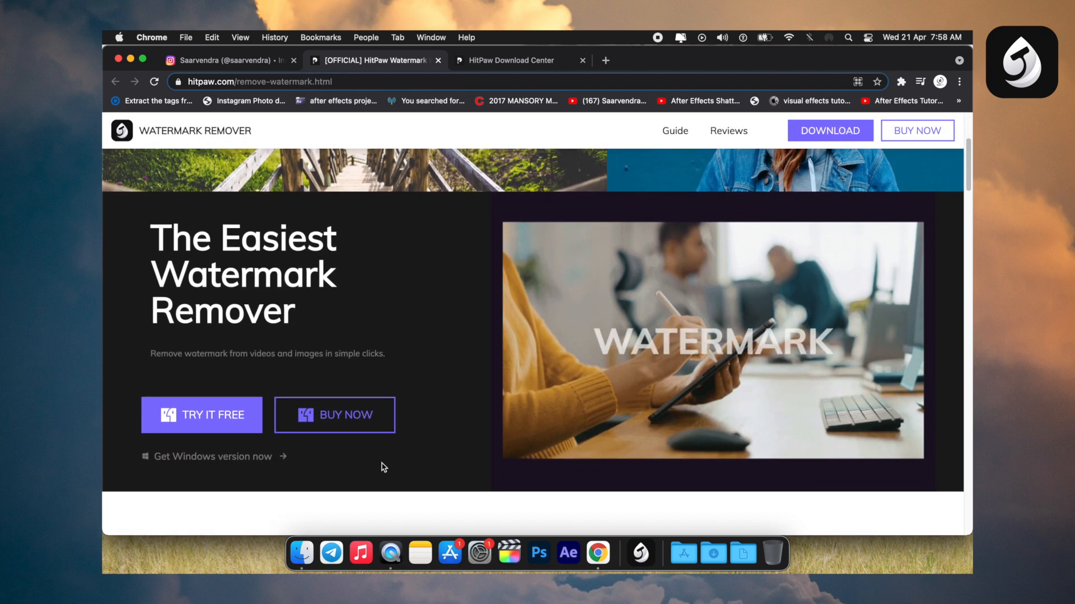
scroll(384, 467, down, 2)
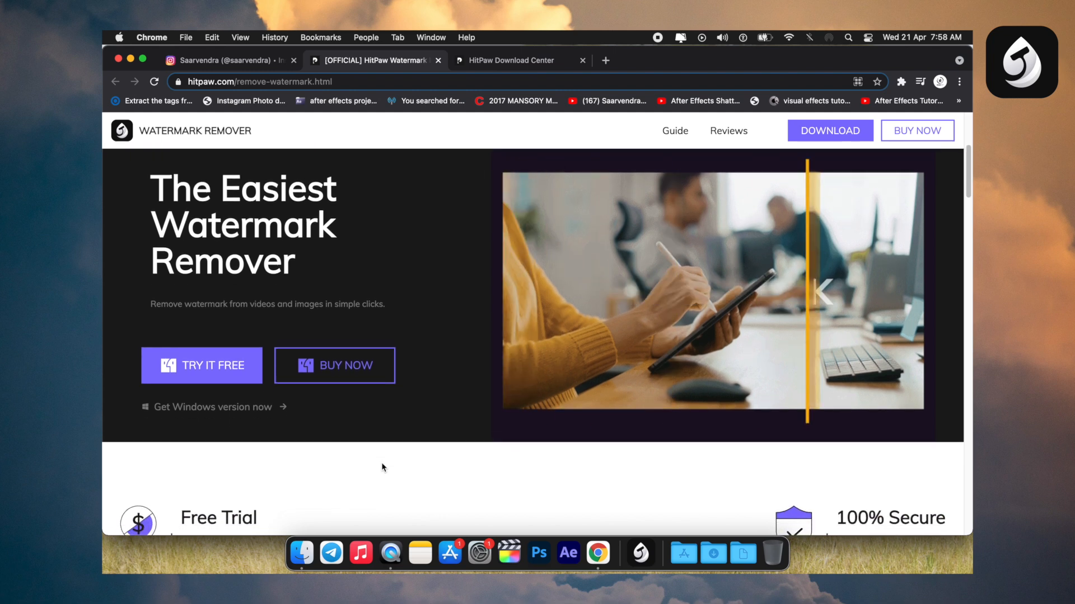
scroll(382, 467, down, 1)
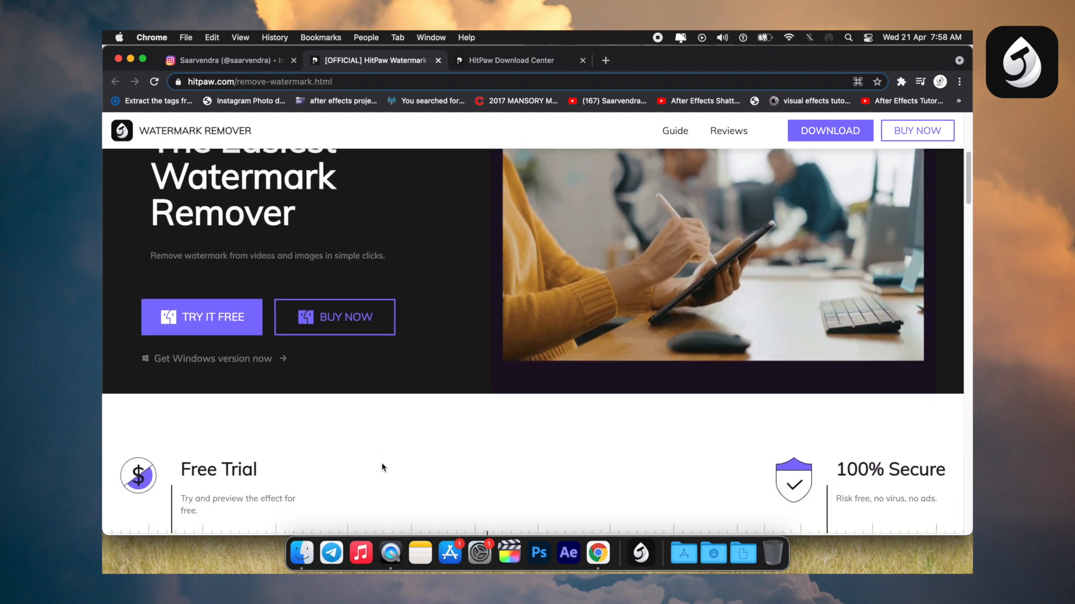
scroll(382, 468, down, 4)
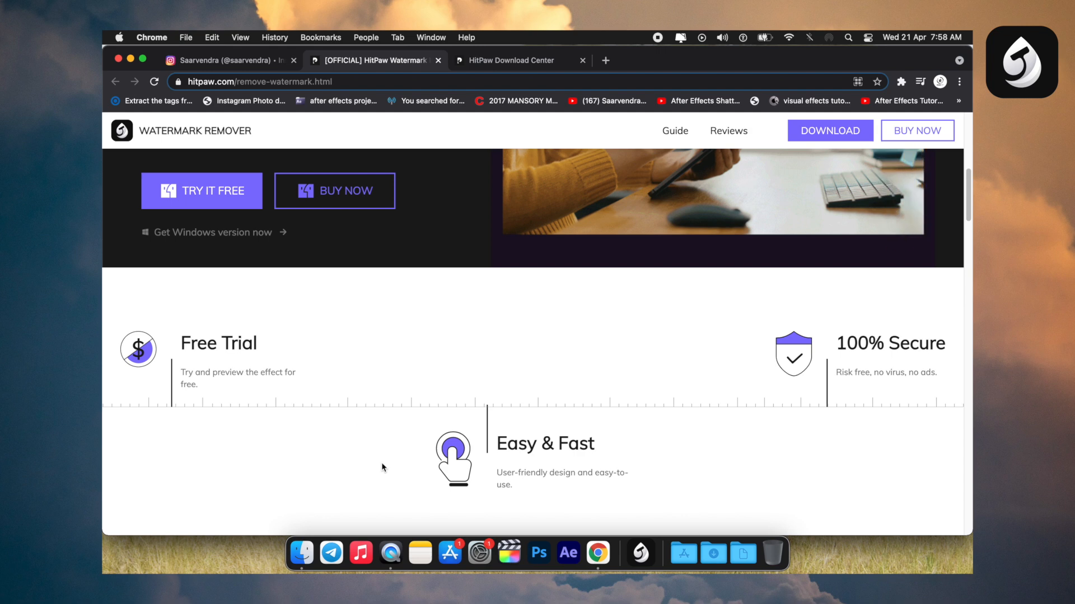
scroll(381, 462, down, 5)
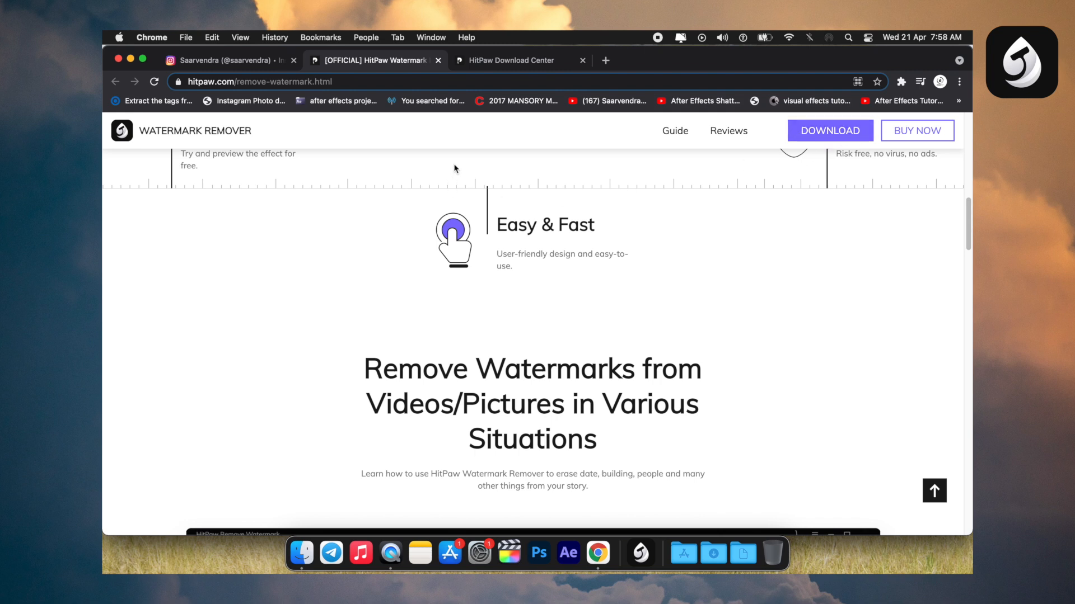
View the watermark remover downloads in the HitPaw Download Center and check the Mac's system overview.
click(507, 62)
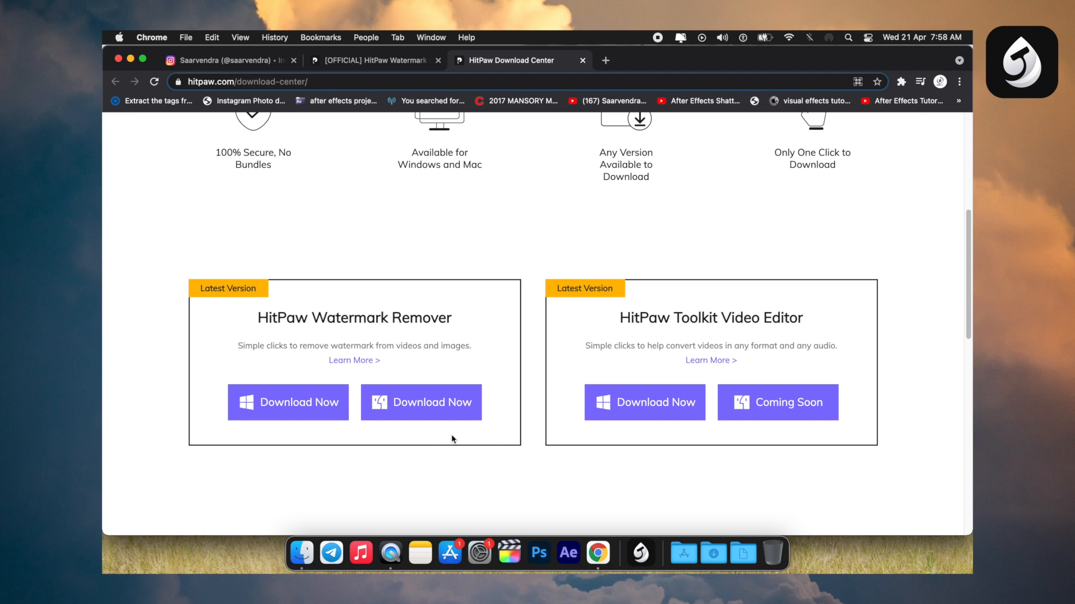
click(119, 40)
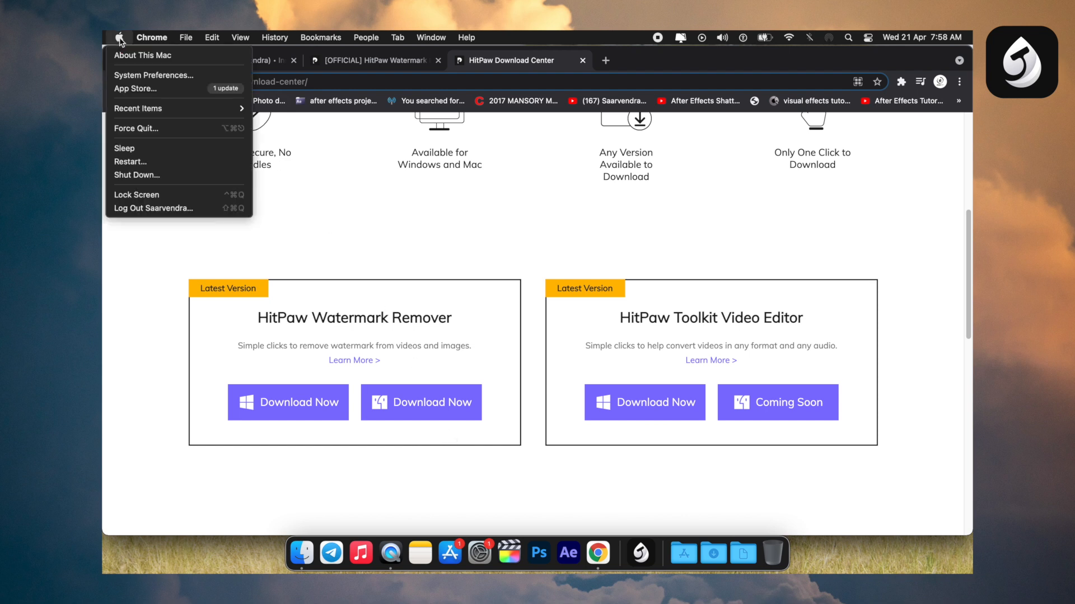
click(136, 55)
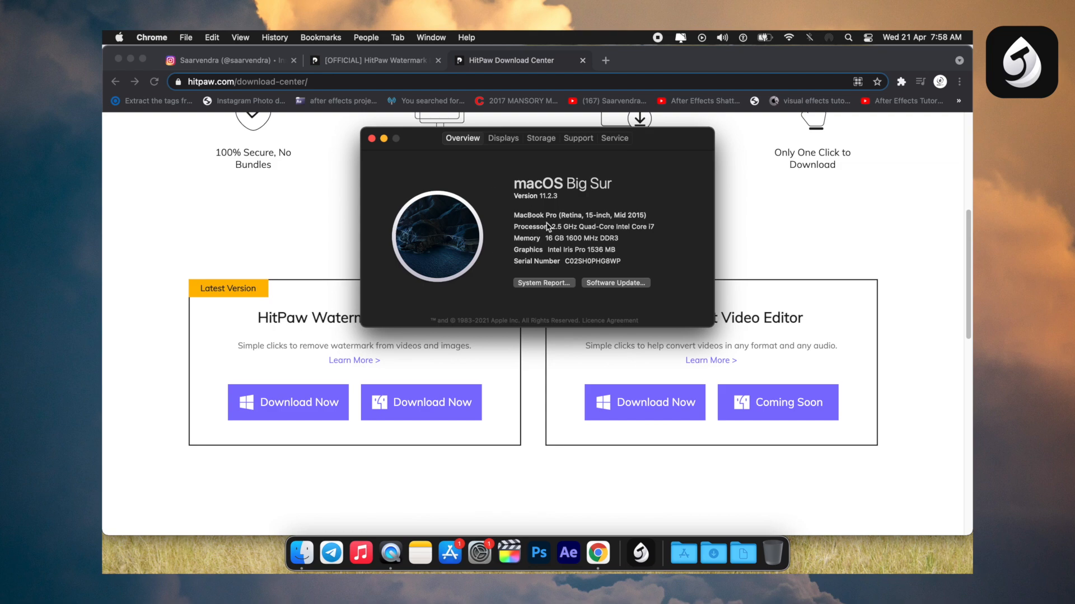
click(372, 139)
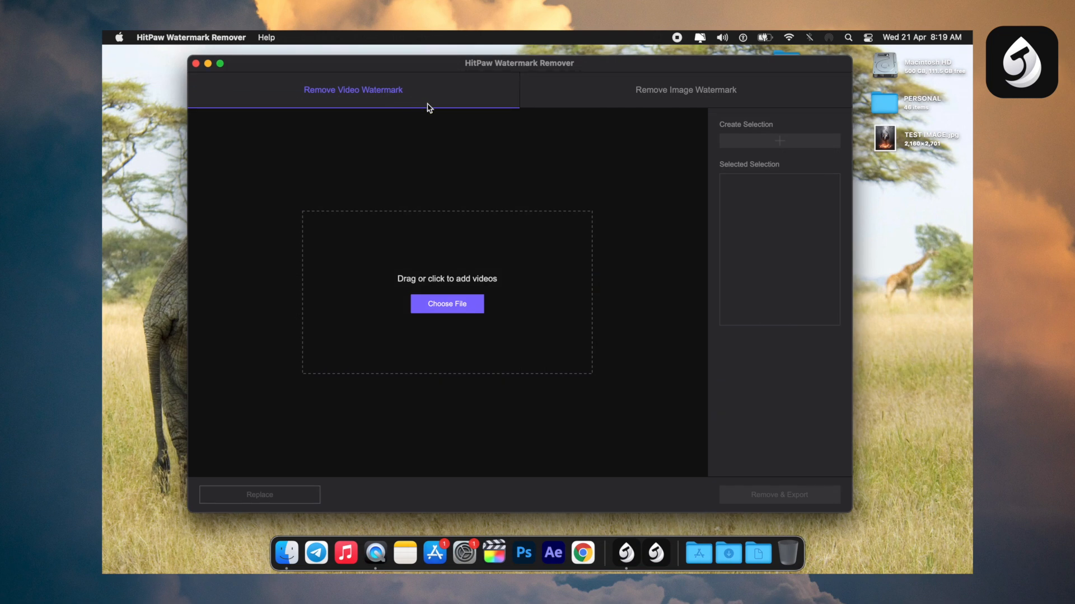
Switch HitPaw Watermark Remover to image watermark removal and confirm the hardware acceleration setting as enabled.
click(695, 99)
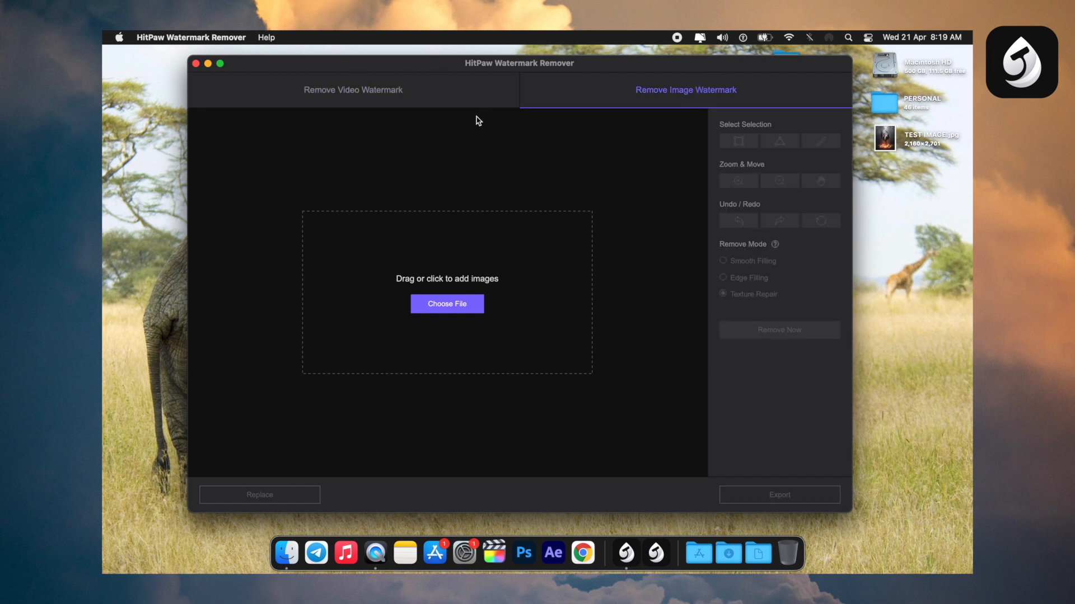
click(210, 36)
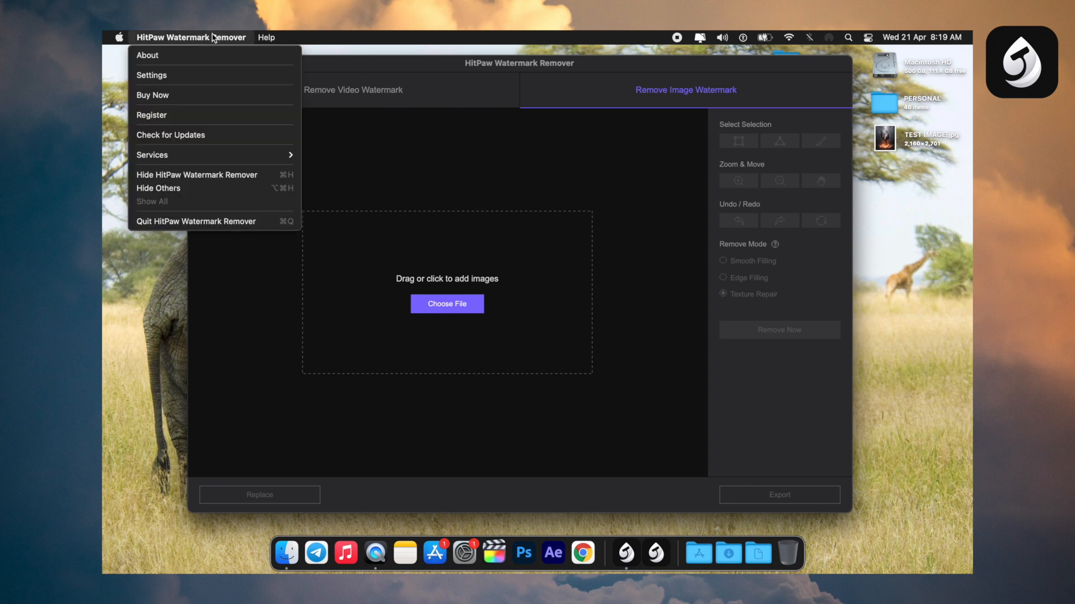
click(161, 80)
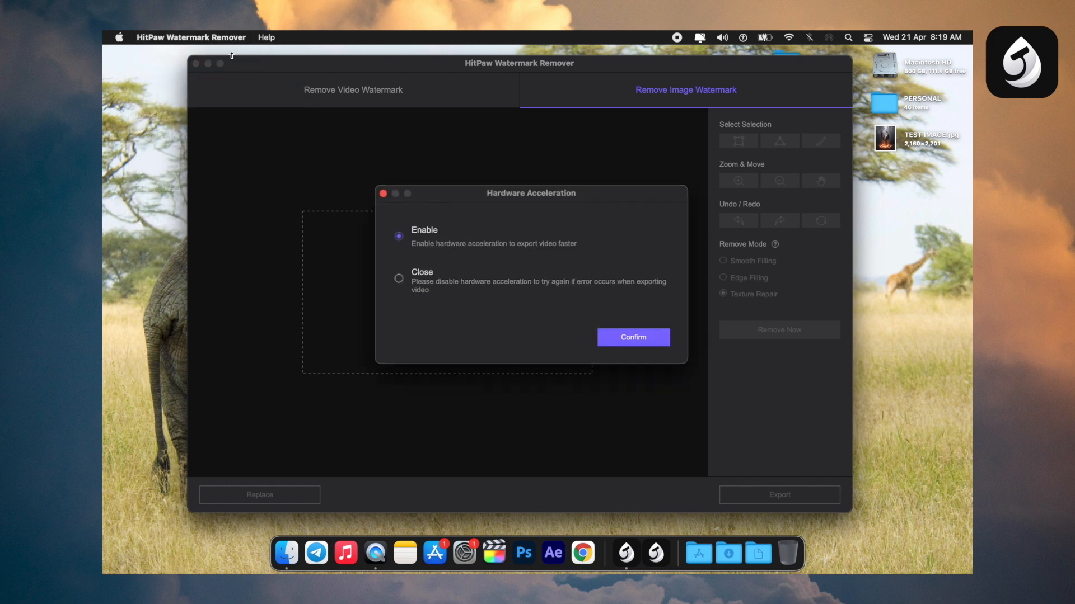
drag(435, 179, 430, 177)
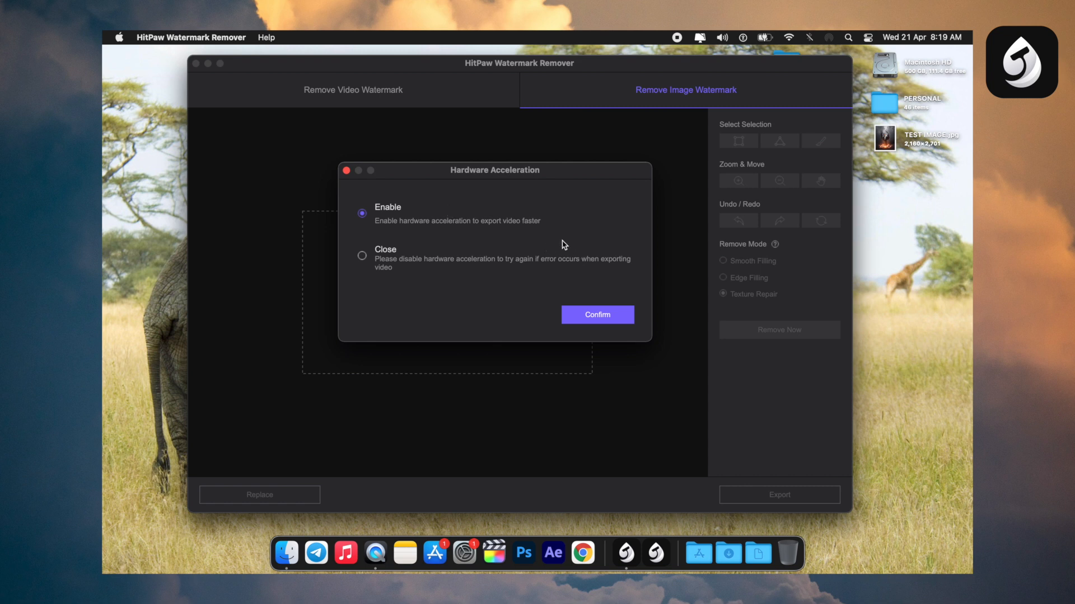
click(605, 318)
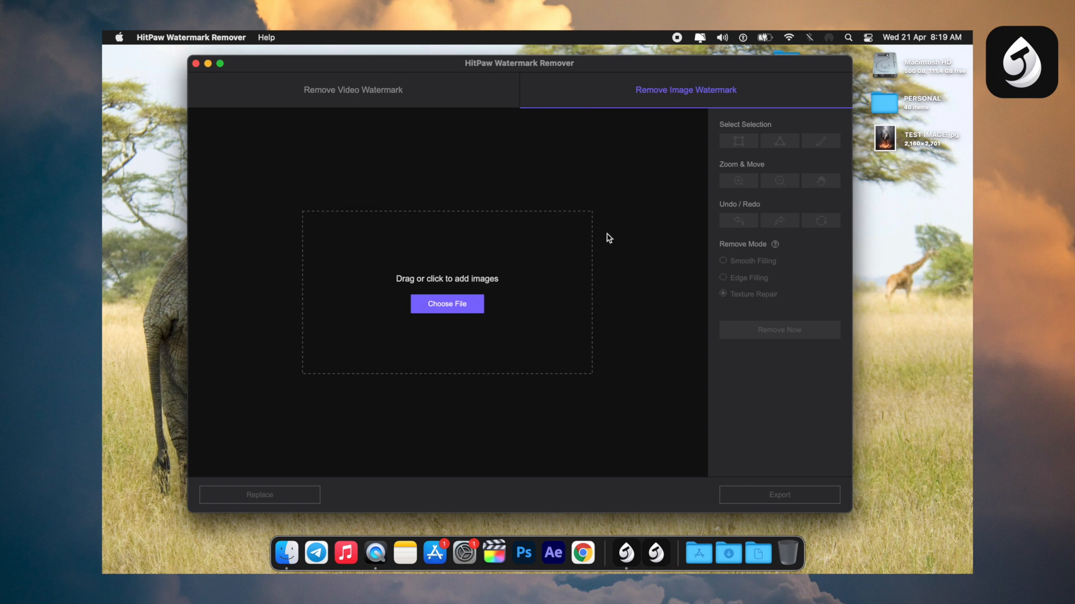
Load TEST IMAGE.jpg from the Desktop for watermark removal.
click(459, 301)
click(443, 193)
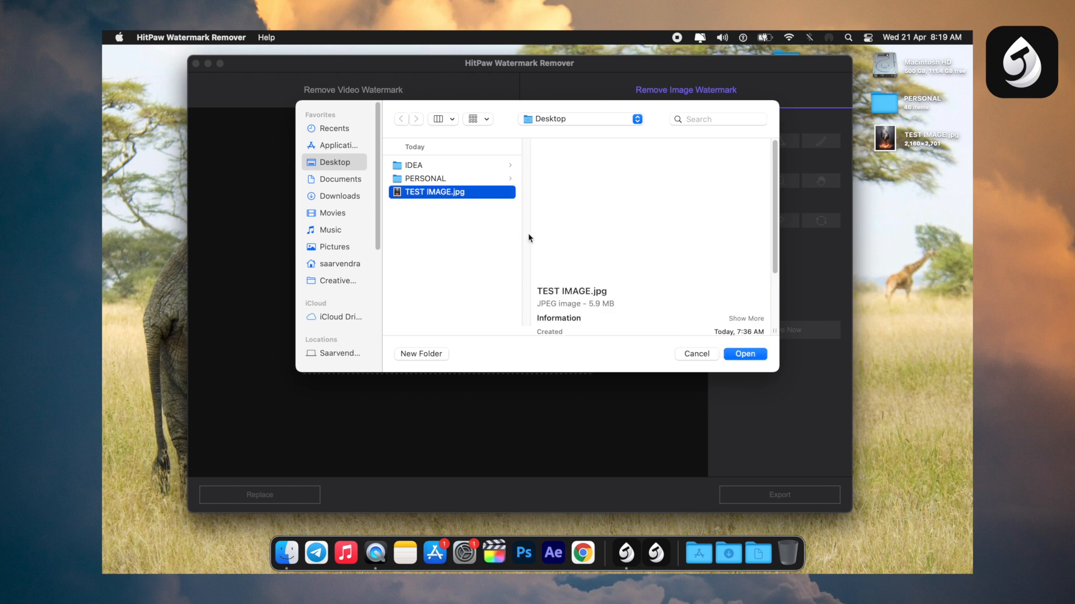
click(747, 354)
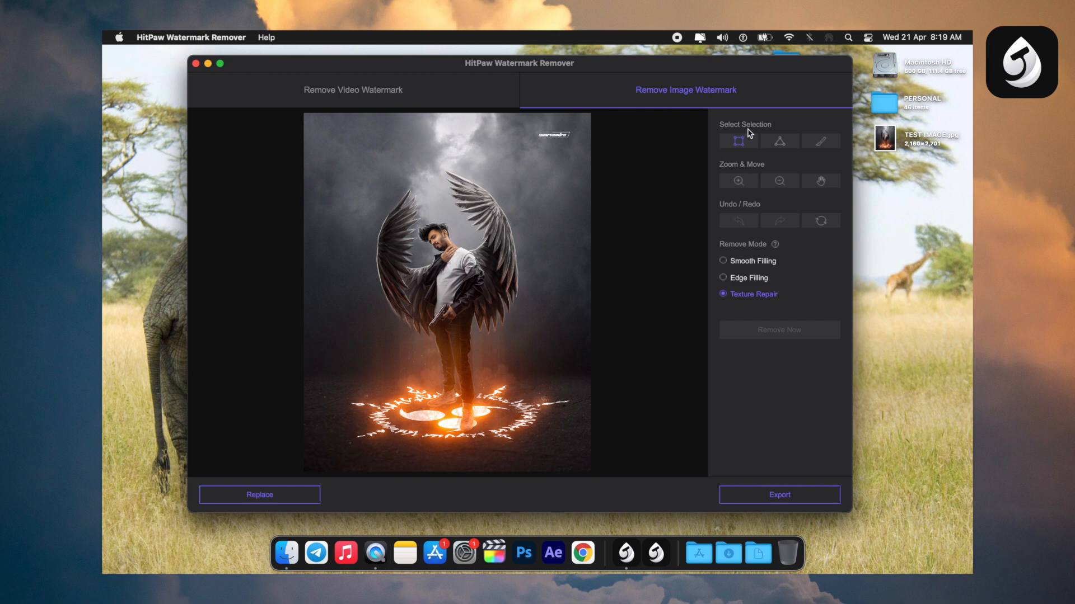
Try a rectangular selection and a five-point polygonal selection around the winged man, undoing each one.
drag(355, 166, 524, 302)
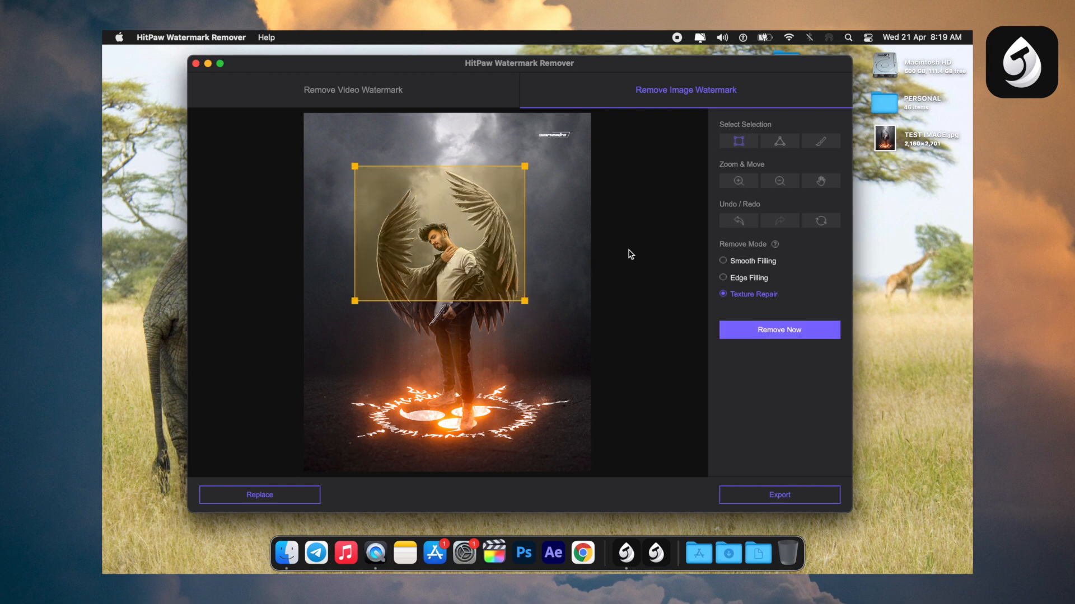
click(739, 221)
click(776, 145)
click(395, 169)
click(364, 279)
click(375, 368)
click(530, 366)
click(570, 247)
click(395, 169)
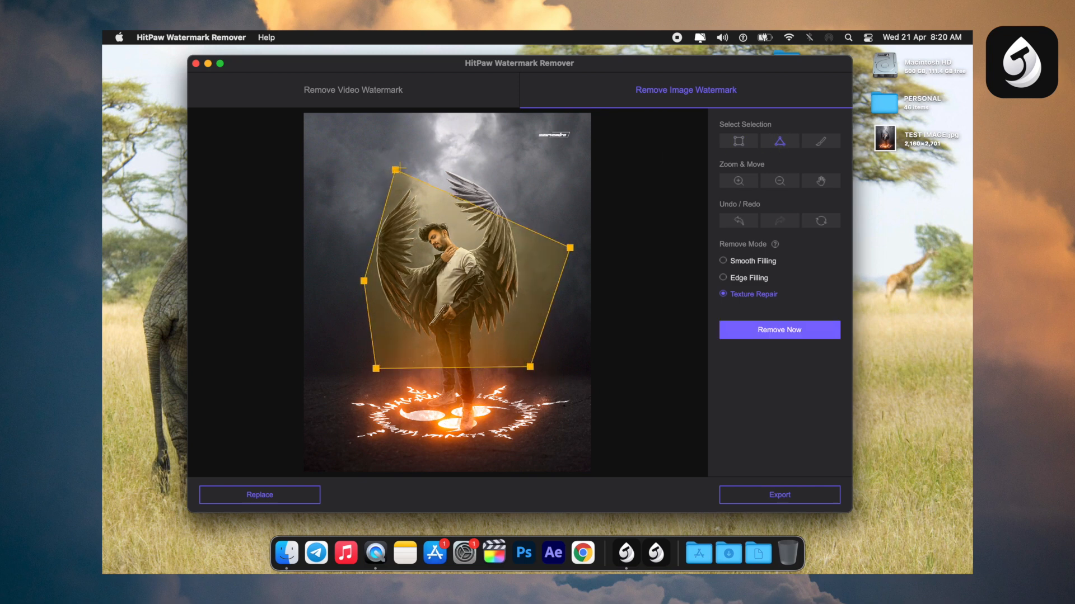
key(super+z)
Try brushing a freehand selection across the man's wings and body, and undo it.
click(821, 141)
drag(343, 211, 512, 192)
drag(389, 233, 493, 350)
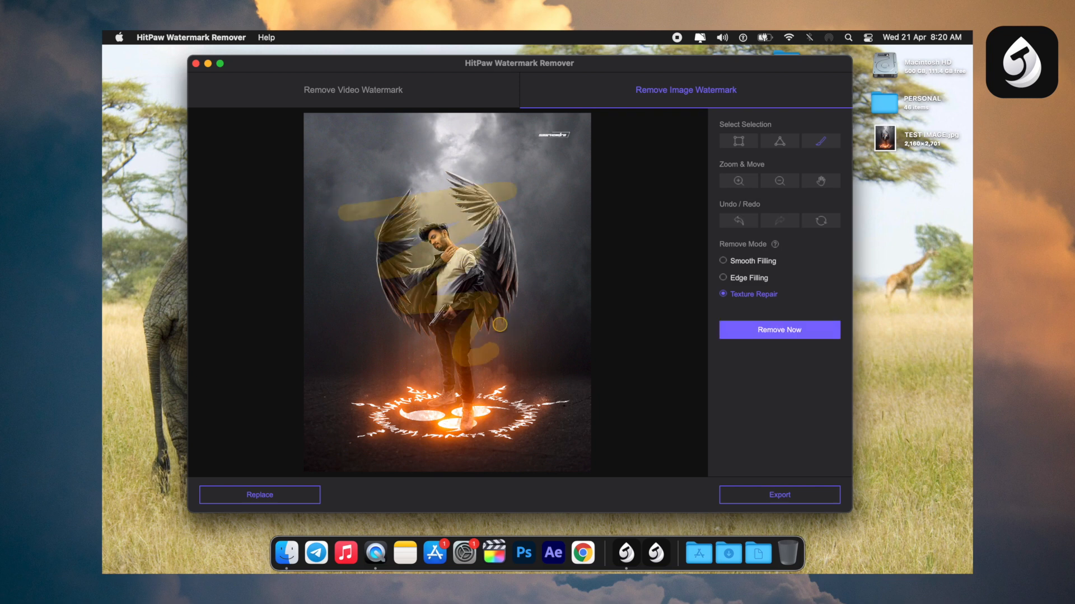
key(super+z)
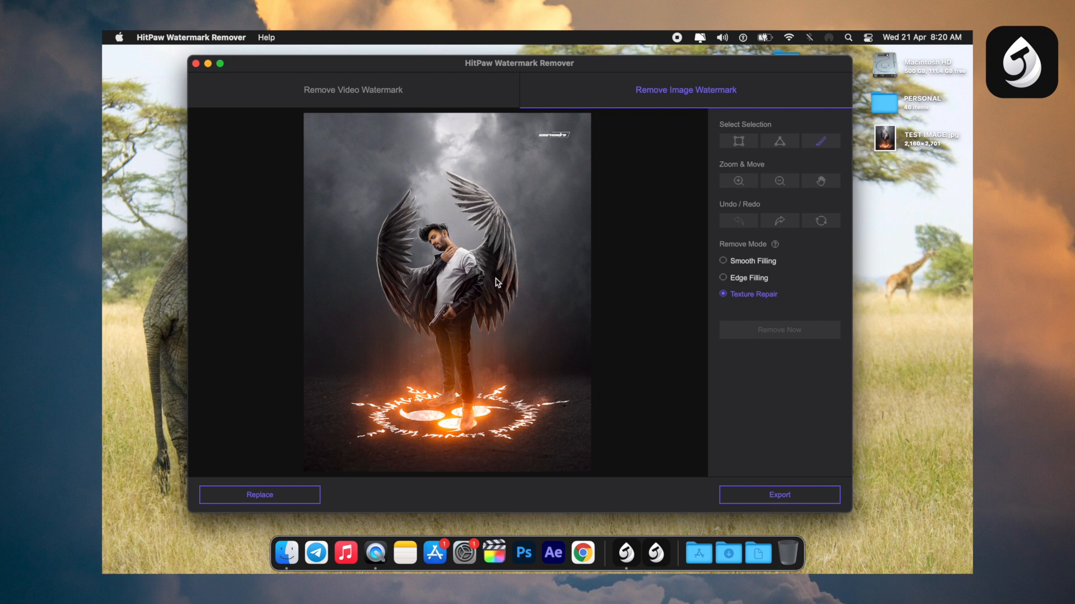
Remove the small WATERMARK text in the clouds above the wing using a brush selection and Smooth Filling.
click(739, 181)
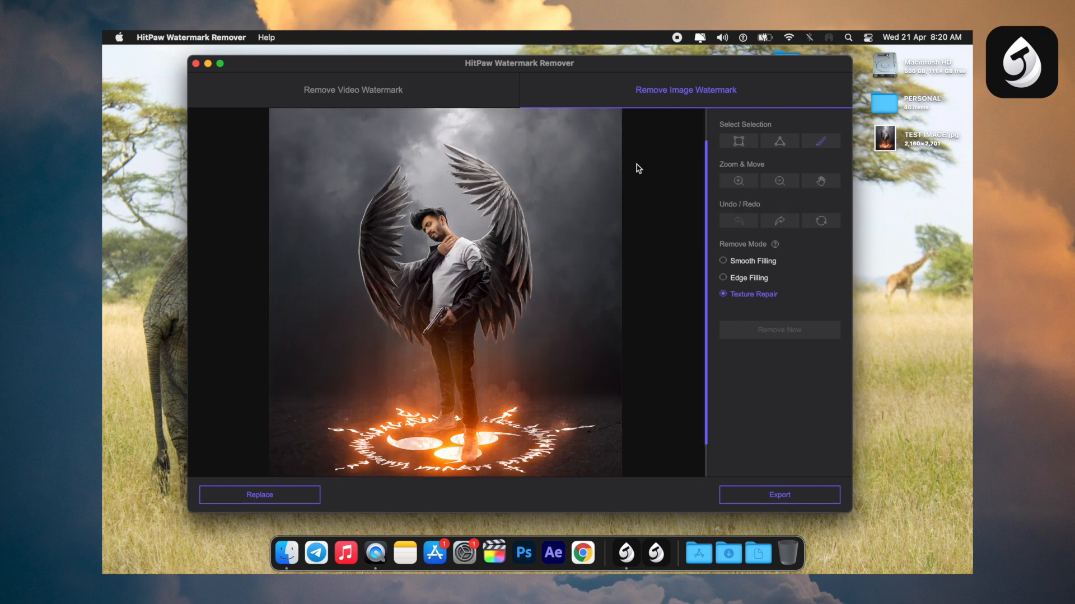
click(739, 182)
click(744, 183)
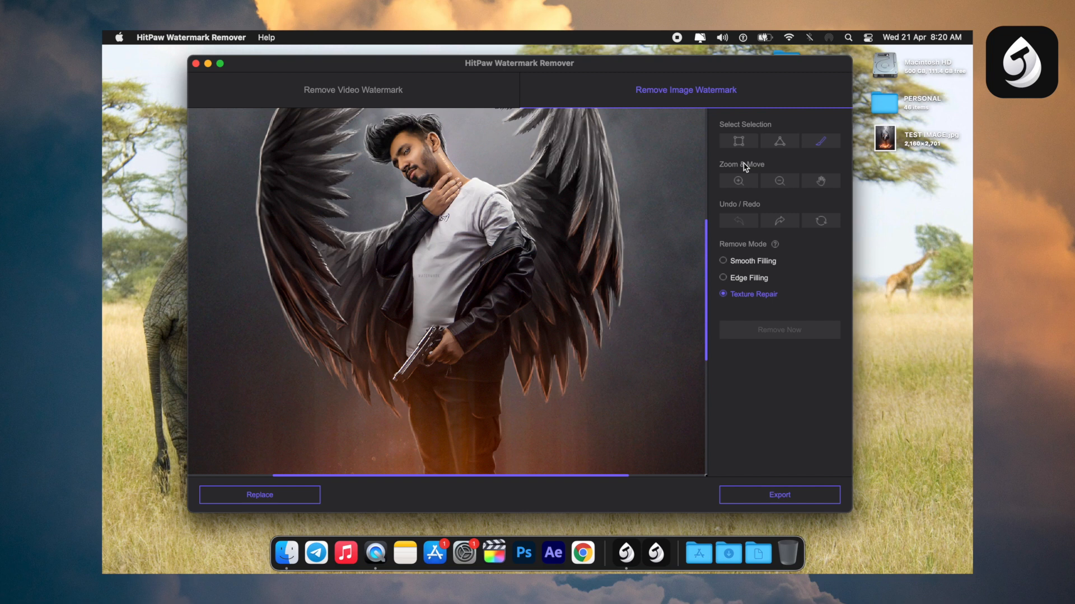
key(super+plus)
scroll(596, 215, up, 10)
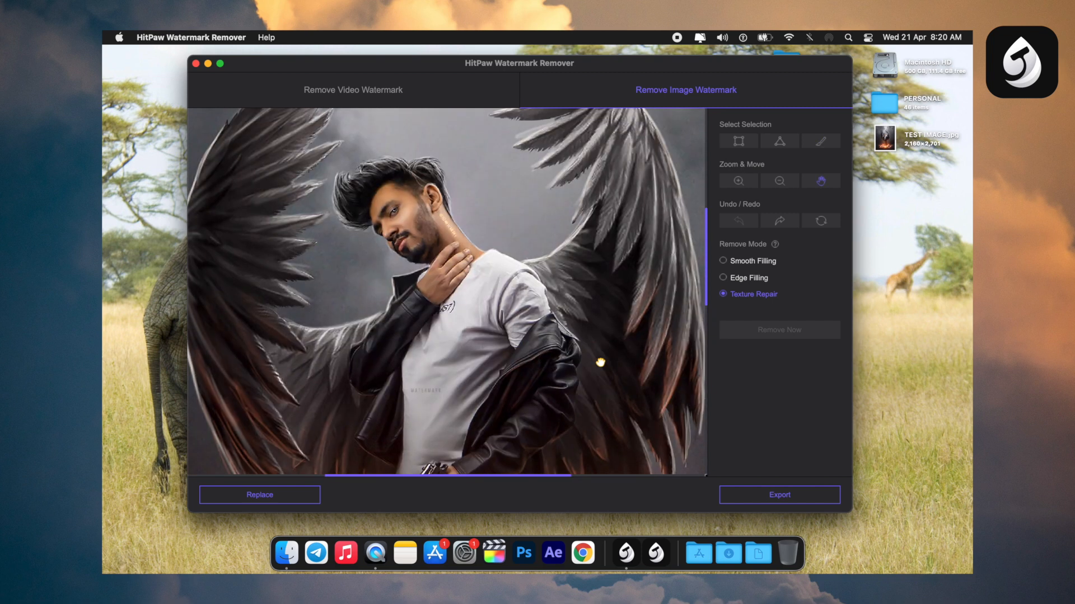
scroll(552, 257, up, 5)
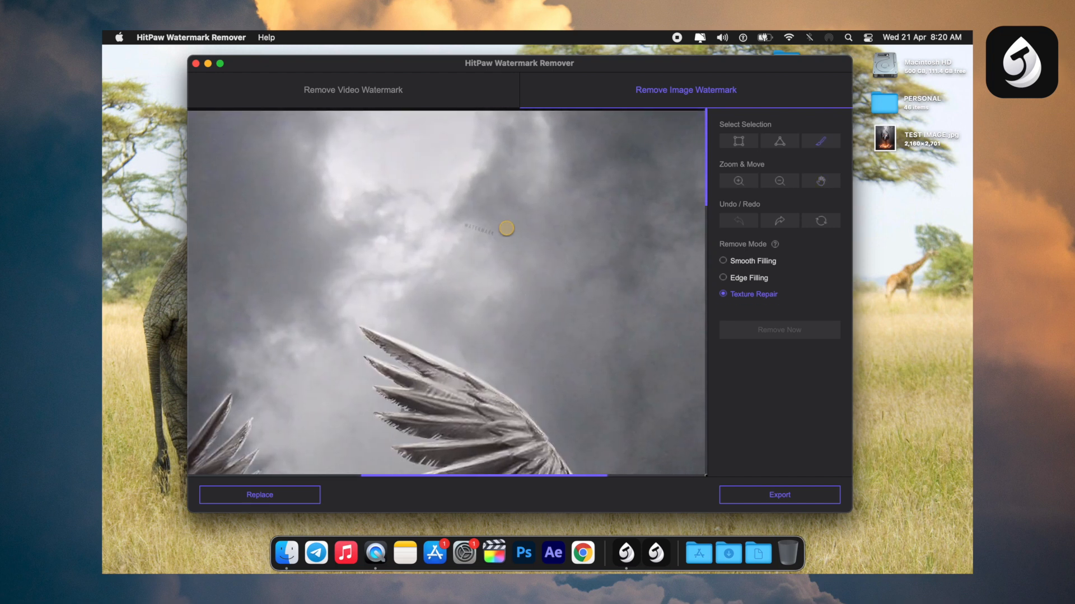
key(super+plus)
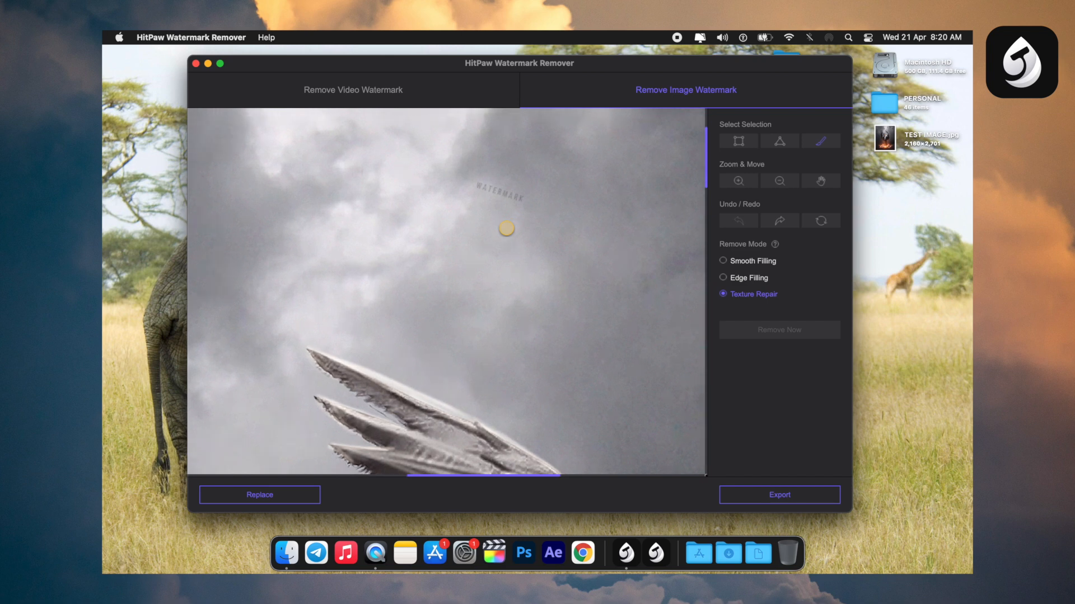
scroll(547, 185, up, 3)
drag(529, 255, 485, 287)
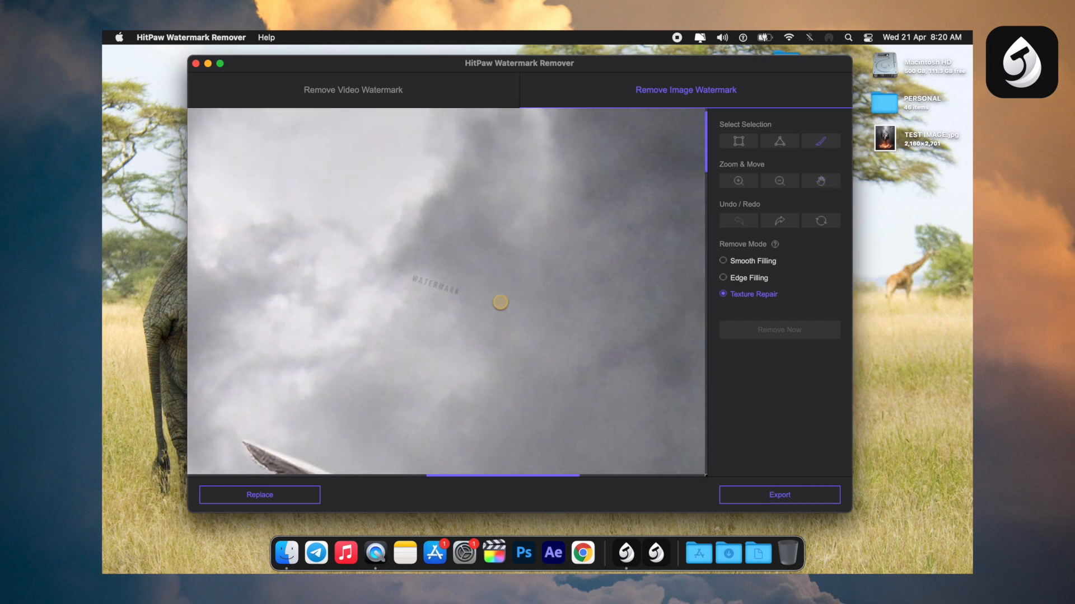
click(724, 262)
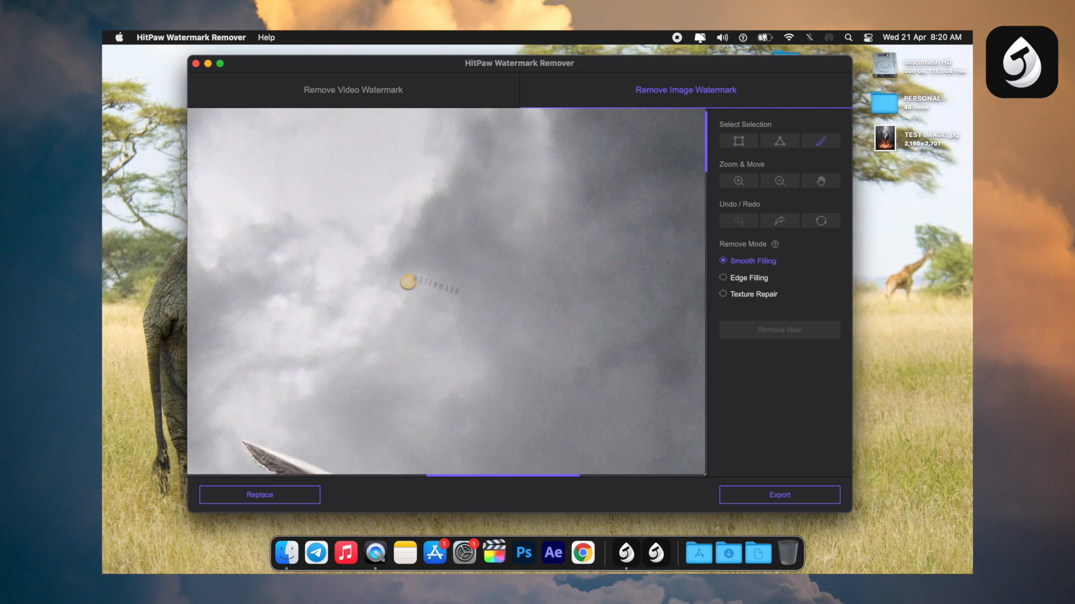
mouse_move(410, 275)
mouse_down()
mouse_move(460, 286)
mouse_move(413, 278)
mouse_move(457, 295)
mouse_move(433, 291)
mouse_move(427, 285)
mouse_up()
click(779, 331)
Brush over the WATERMARK text on the man's white T-shirt and remove it.
key(space)
drag(459, 374, 604, 179)
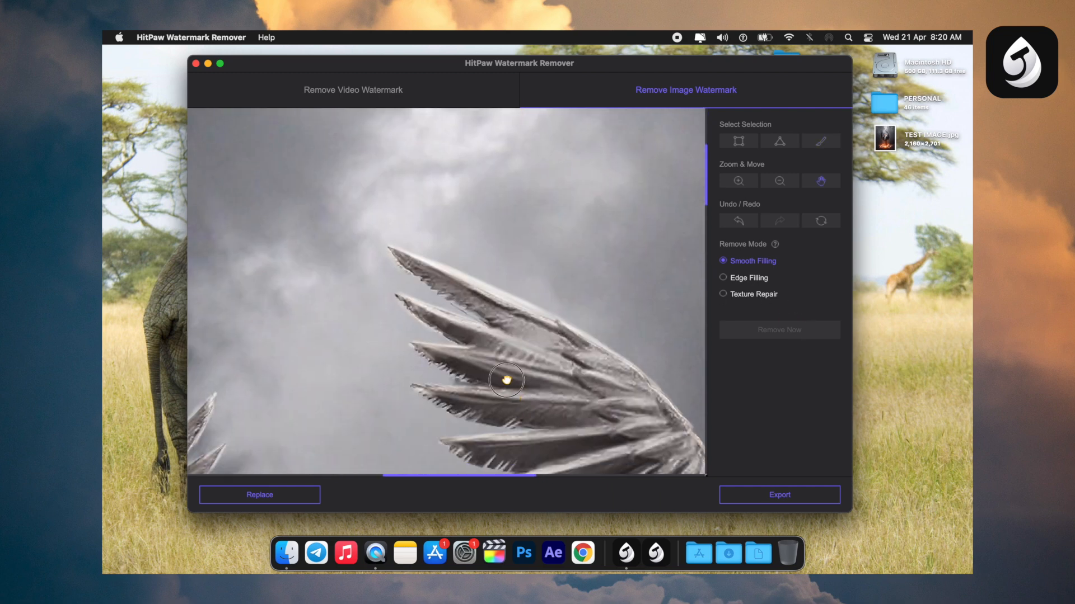
scroll(515, 398, down, 10)
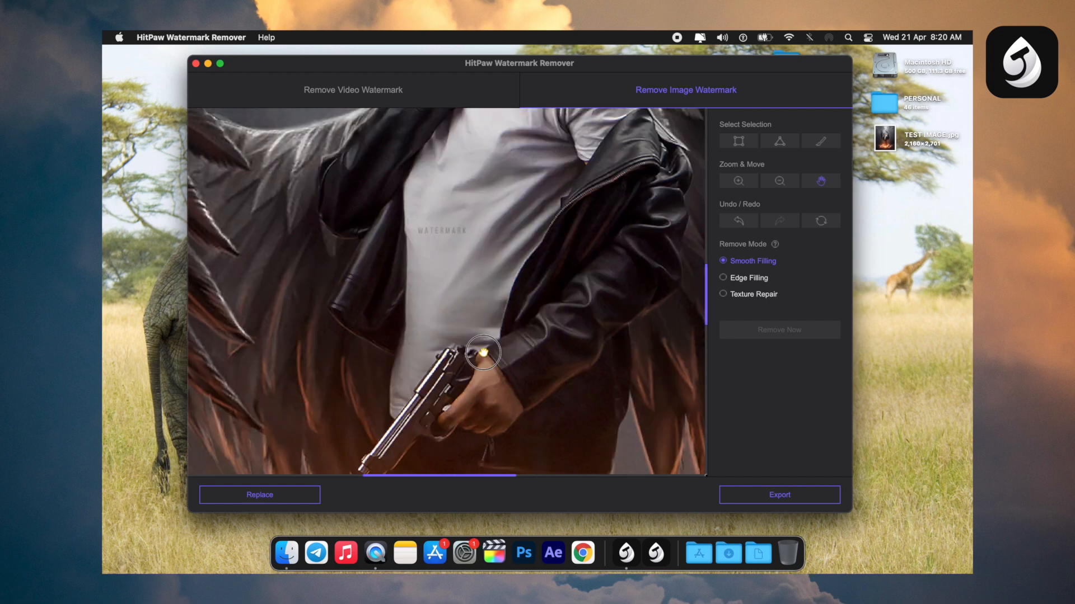
scroll(484, 353, down, 2)
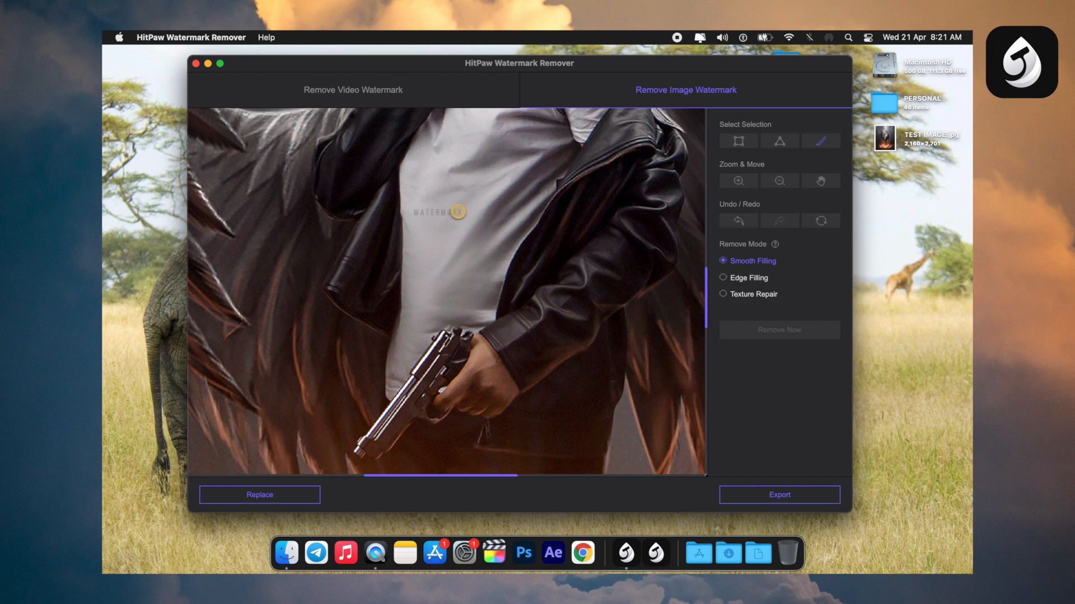
drag(412, 212, 480, 212)
click(796, 340)
Brush over the WATERMARK text in the smoke beside the man's legs and remove it with Smooth Filling.
key(space)
scroll(590, 311, down, 15)
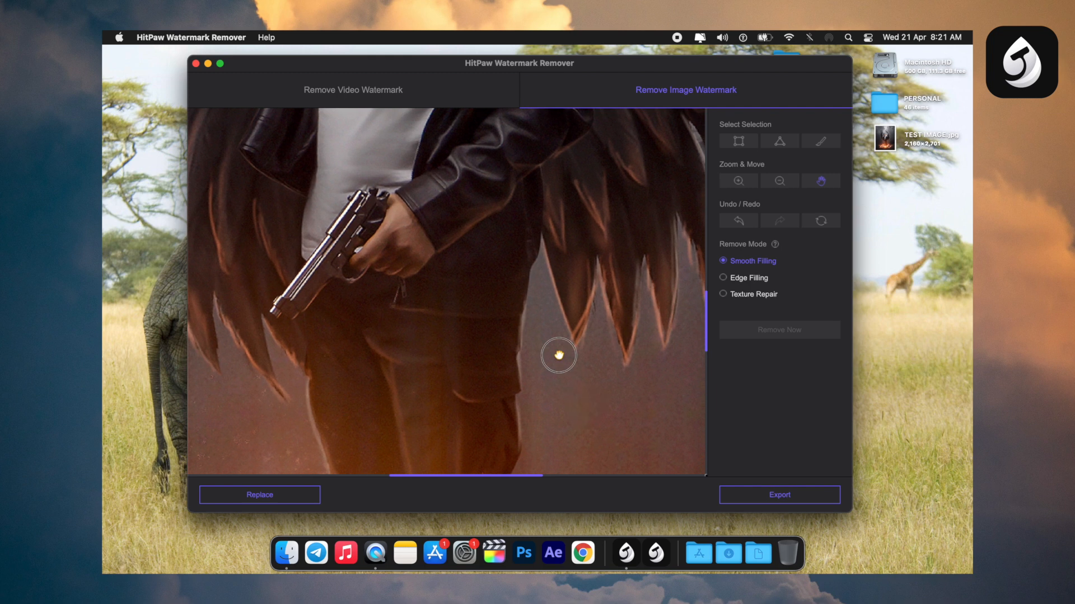
drag(573, 308, 523, 247)
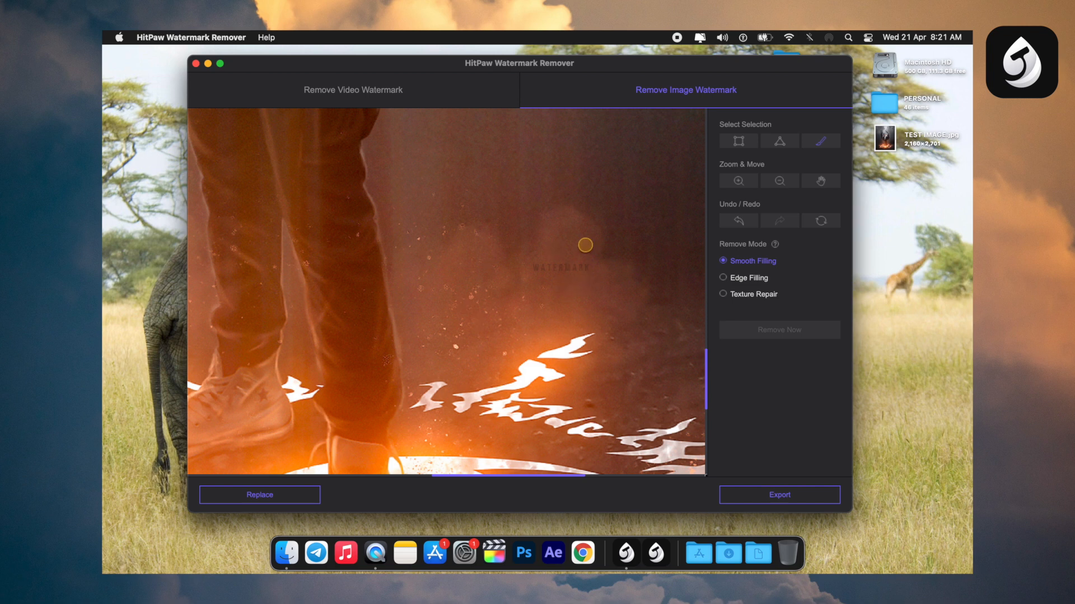
drag(533, 265, 594, 267)
click(776, 334)
Examine the whole picture for any watermarks that still need removing.
click(783, 181)
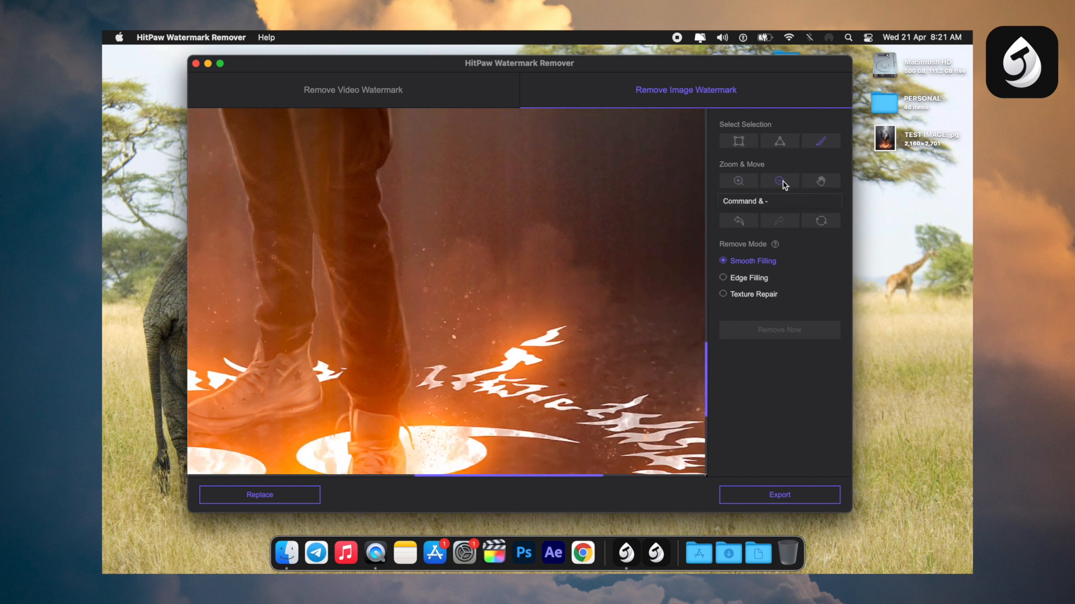
click(782, 181)
click(783, 181)
click(784, 182)
click(784, 181)
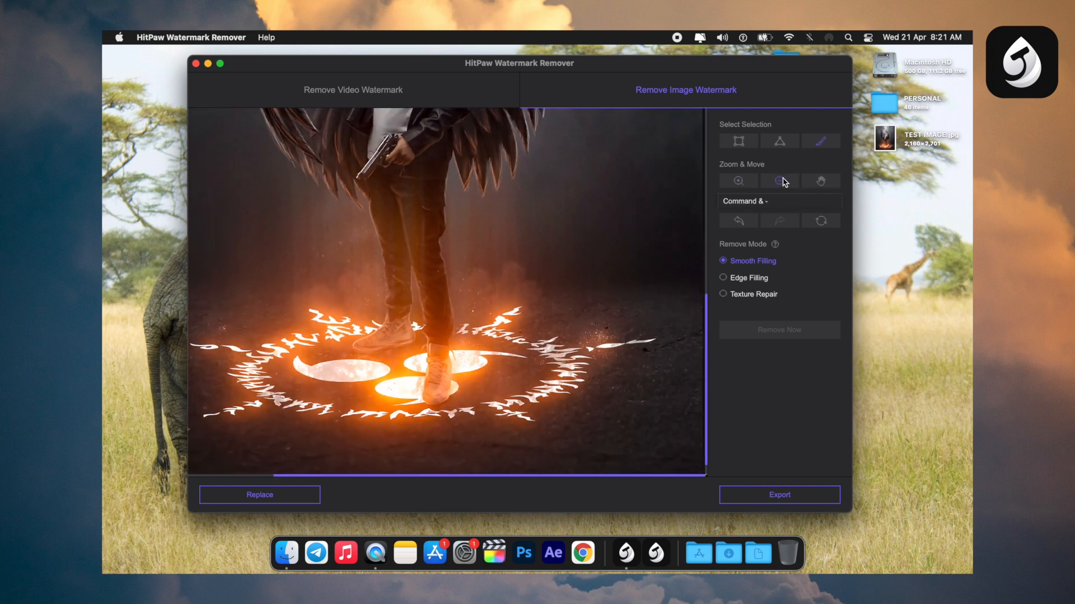
click(785, 181)
click(786, 180)
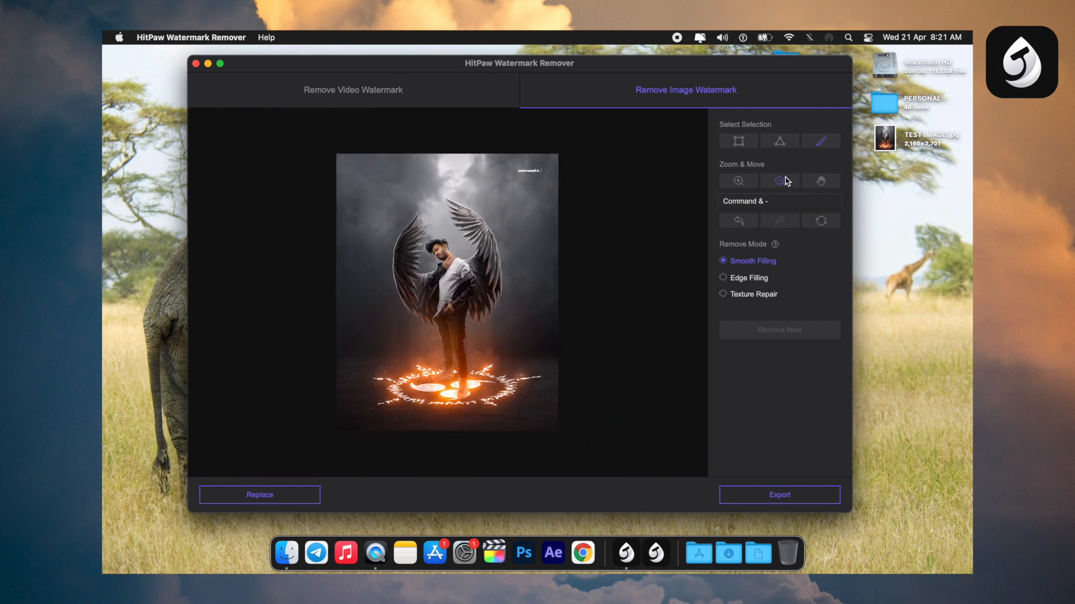
click(742, 181)
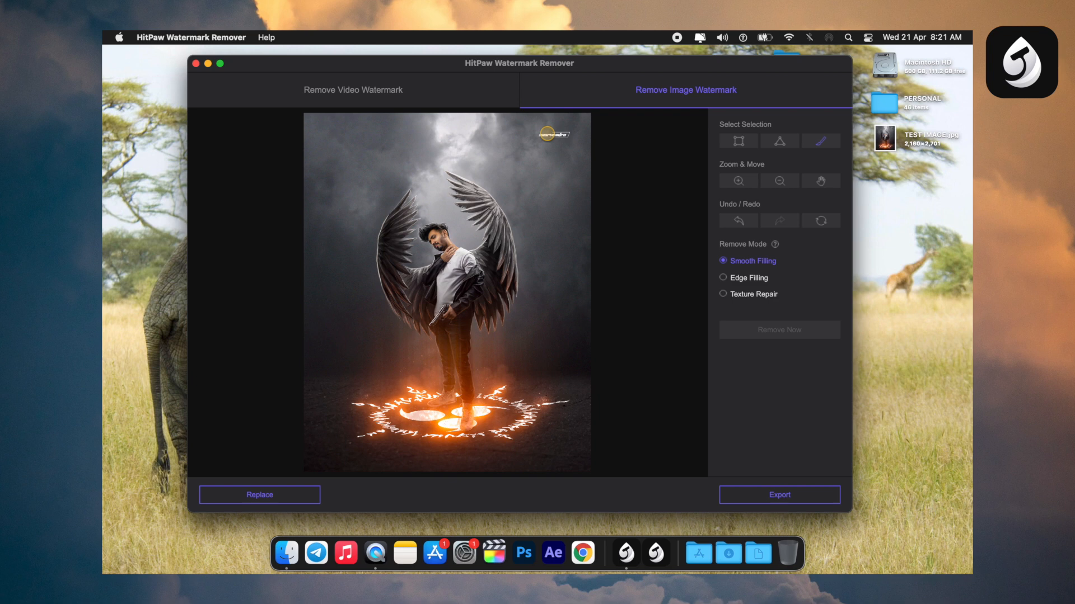
Try brushing a selection over the white logo text in the upper-right sky of the picture, and undo it.
drag(534, 134, 585, 137)
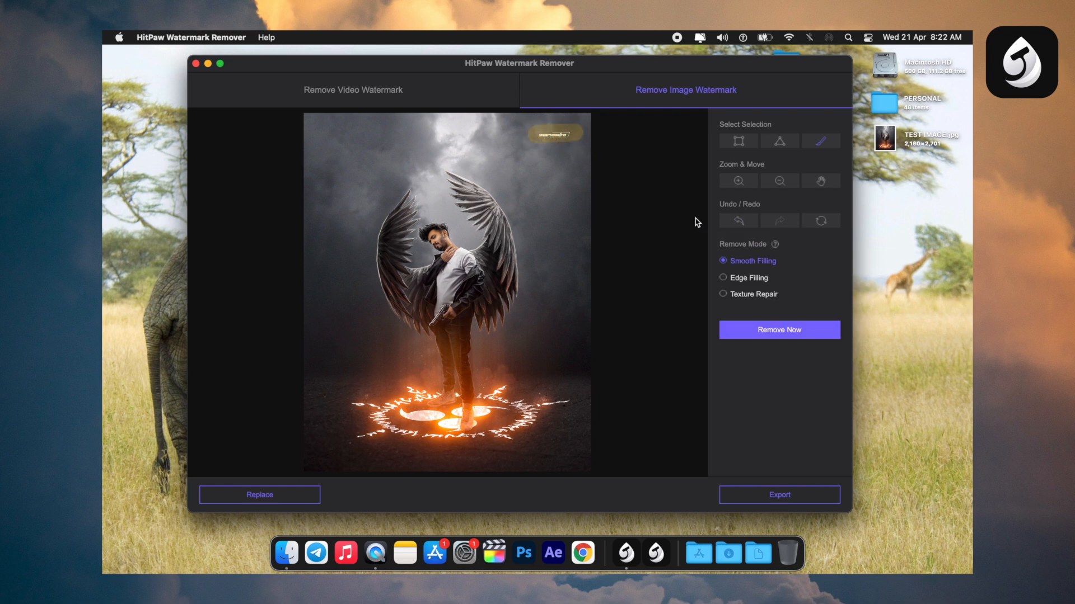
click(728, 220)
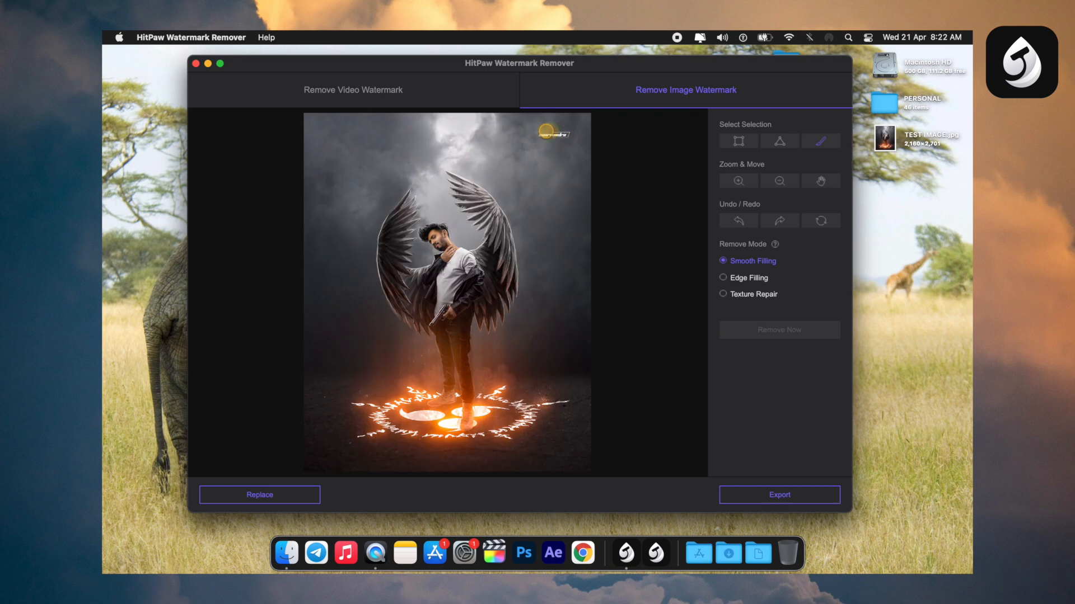
click(548, 131)
key(Return)
Brush closely over the white logo text in the picture's upper-right sky and remove it with Smooth Filling.
click(740, 180)
click(740, 179)
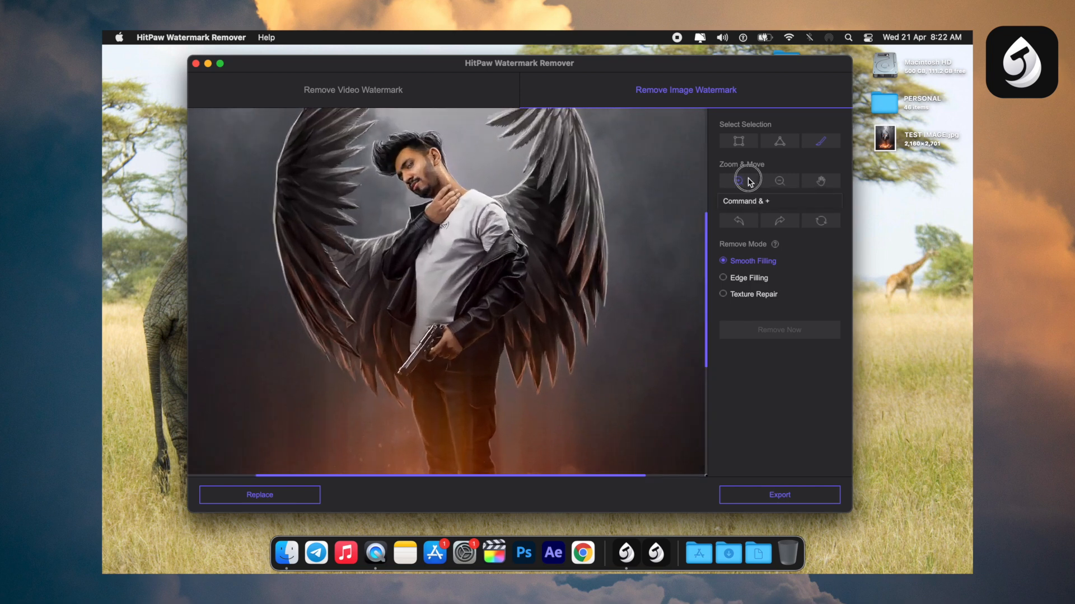
mouse_move(638, 161)
mouse_down()
mouse_move(583, 187)
mouse_move(558, 247)
mouse_up()
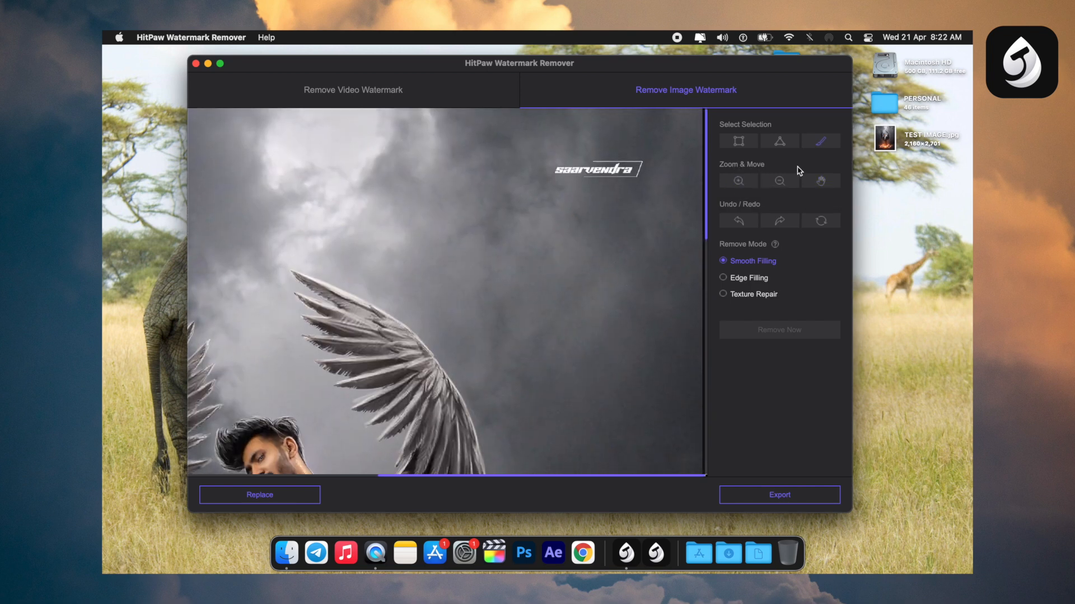
click(821, 142)
mouse_move(556, 169)
mouse_down()
mouse_move(642, 165)
mouse_move(586, 171)
mouse_move(634, 160)
mouse_up()
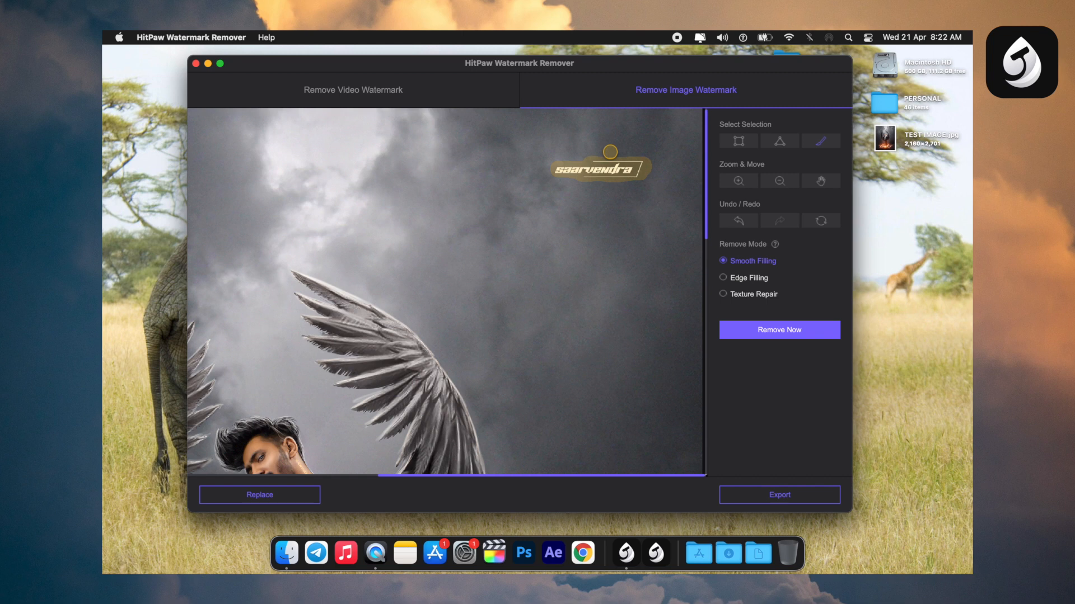
click(772, 334)
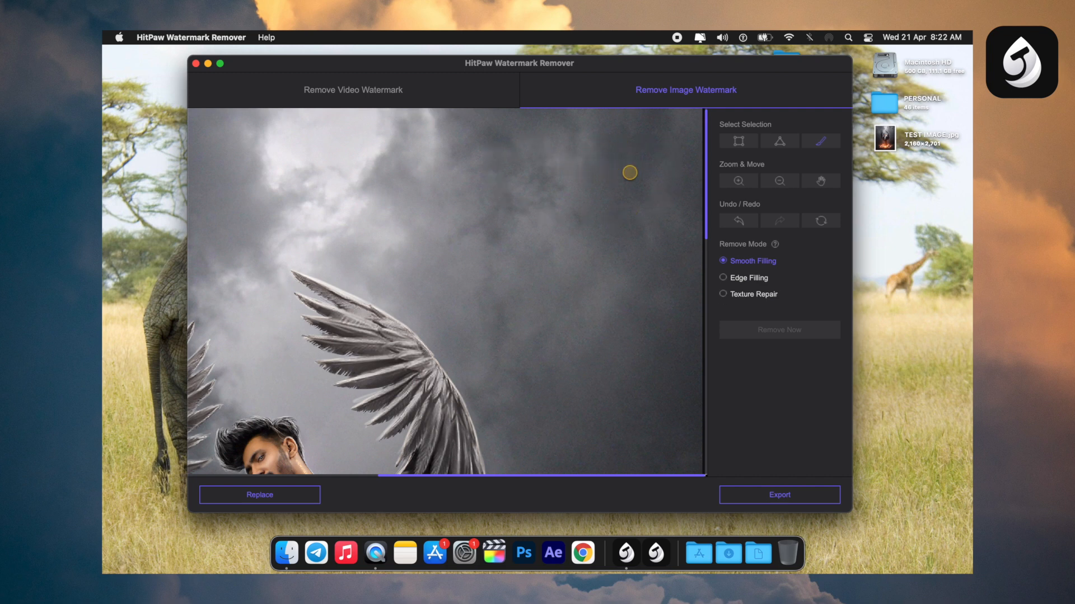
Repair the patch of sky where the logo text was with a broader brush selection in Texture Repair mode.
click(722, 294)
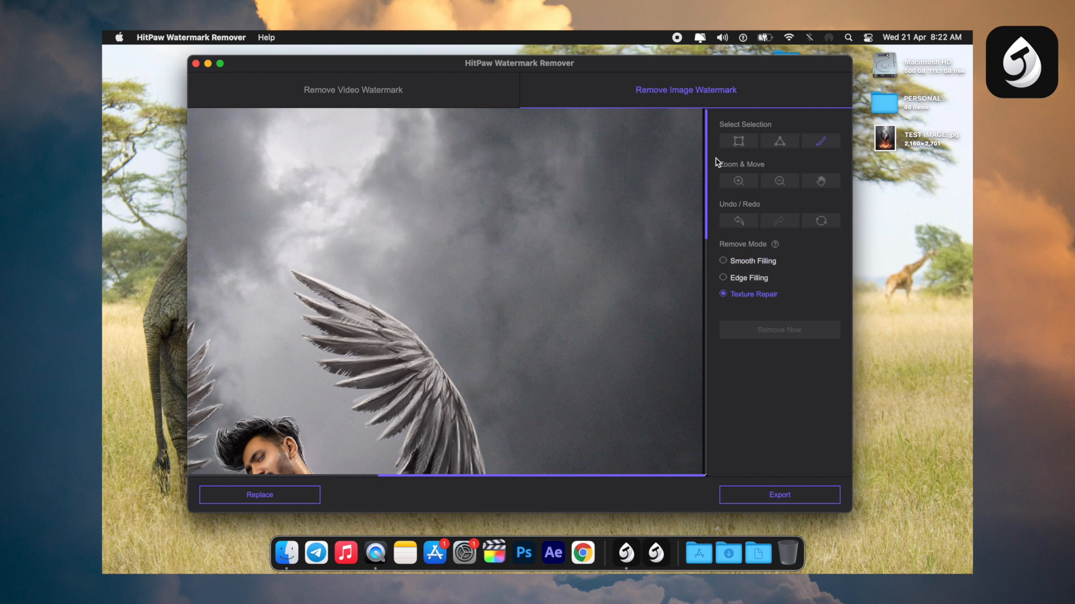
mouse_move(541, 166)
mouse_down()
mouse_move(635, 163)
mouse_move(646, 173)
mouse_move(550, 172)
mouse_move(643, 175)
mouse_up()
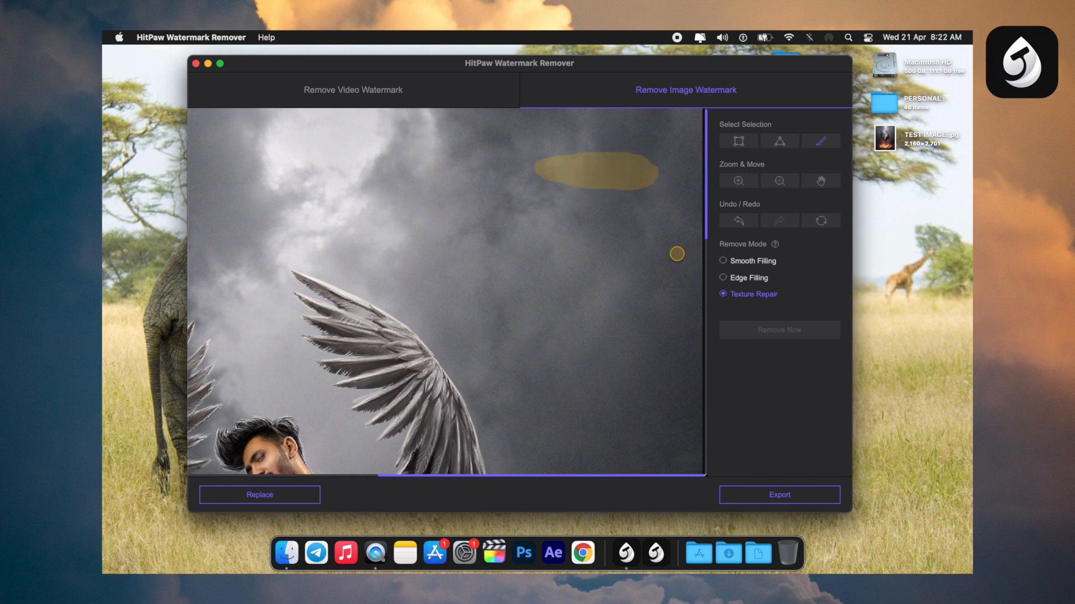
click(766, 334)
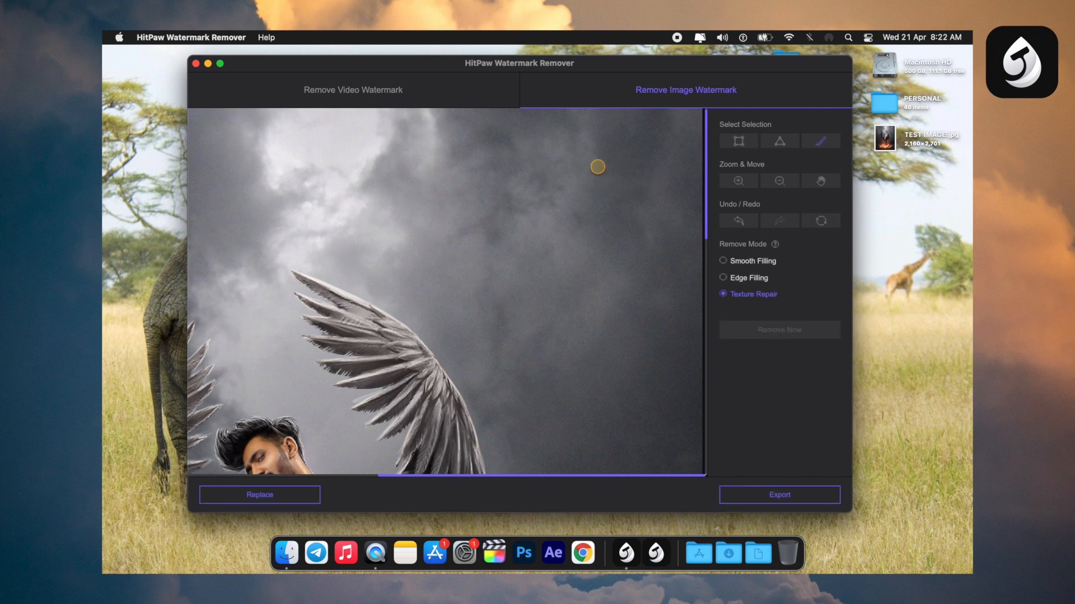
Export the cleaned image and open the folder that contains it.
click(786, 184)
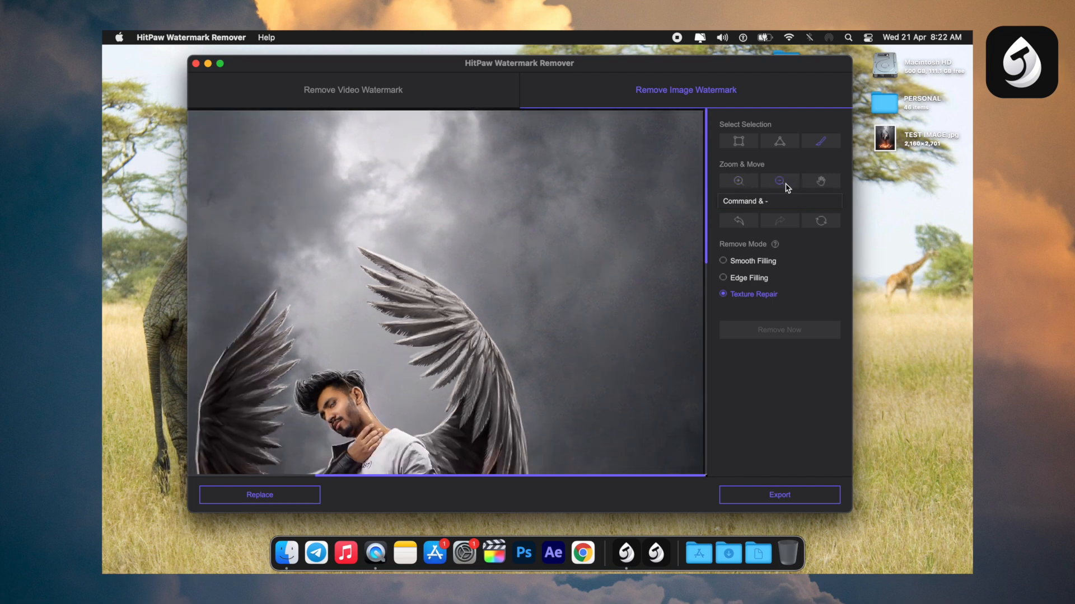
click(783, 183)
click(784, 183)
click(775, 182)
click(749, 184)
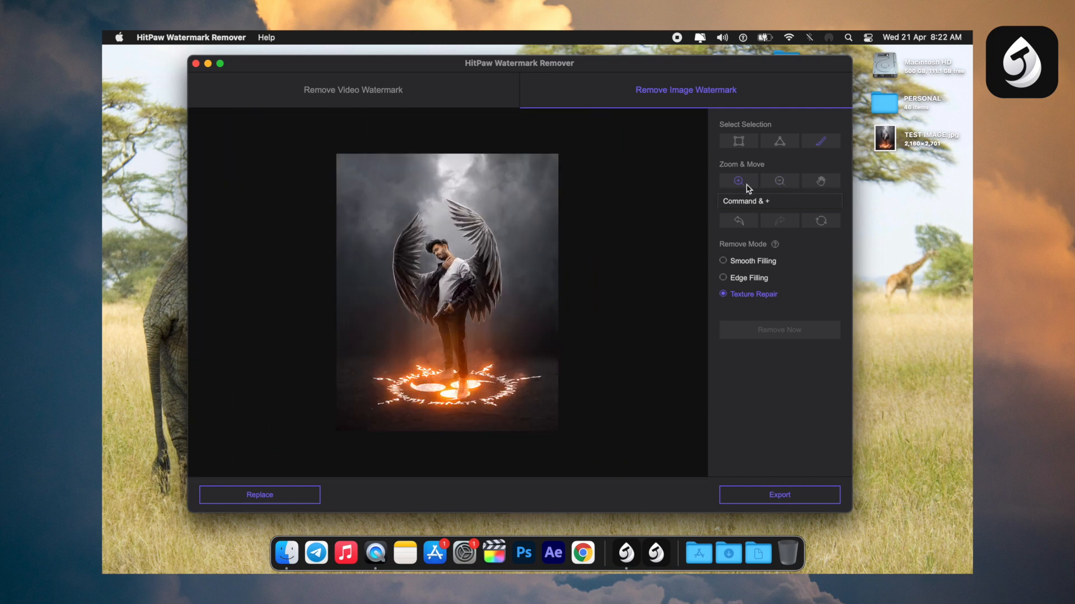
click(746, 185)
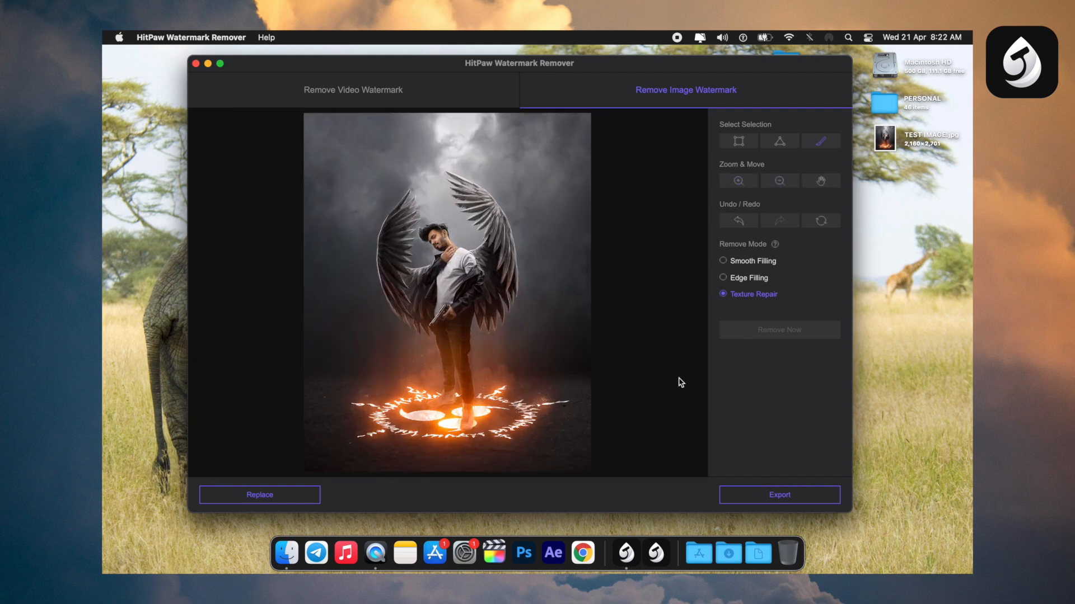
click(781, 495)
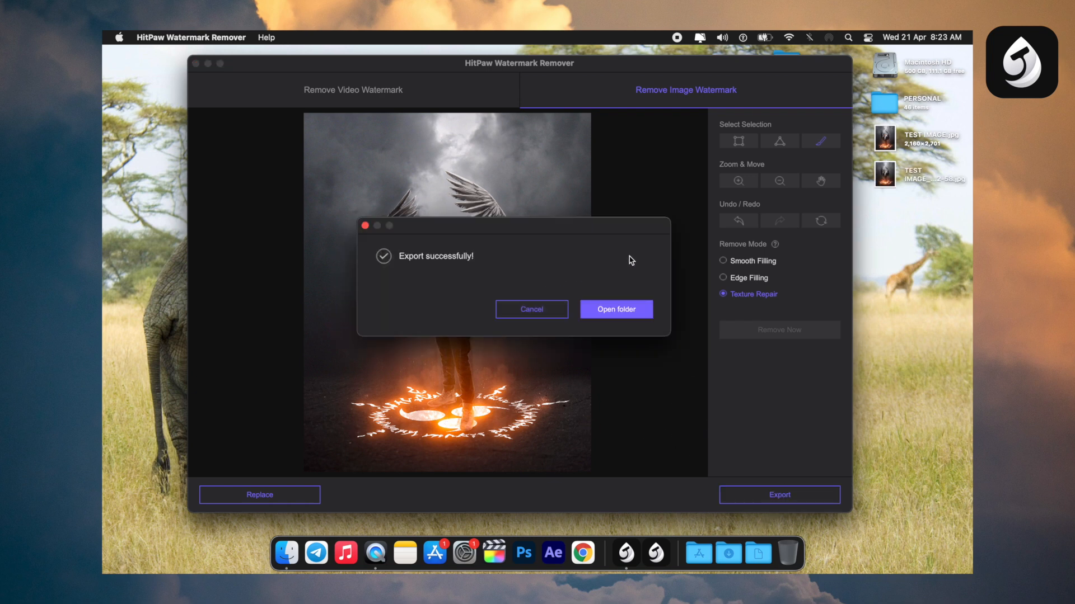
click(615, 312)
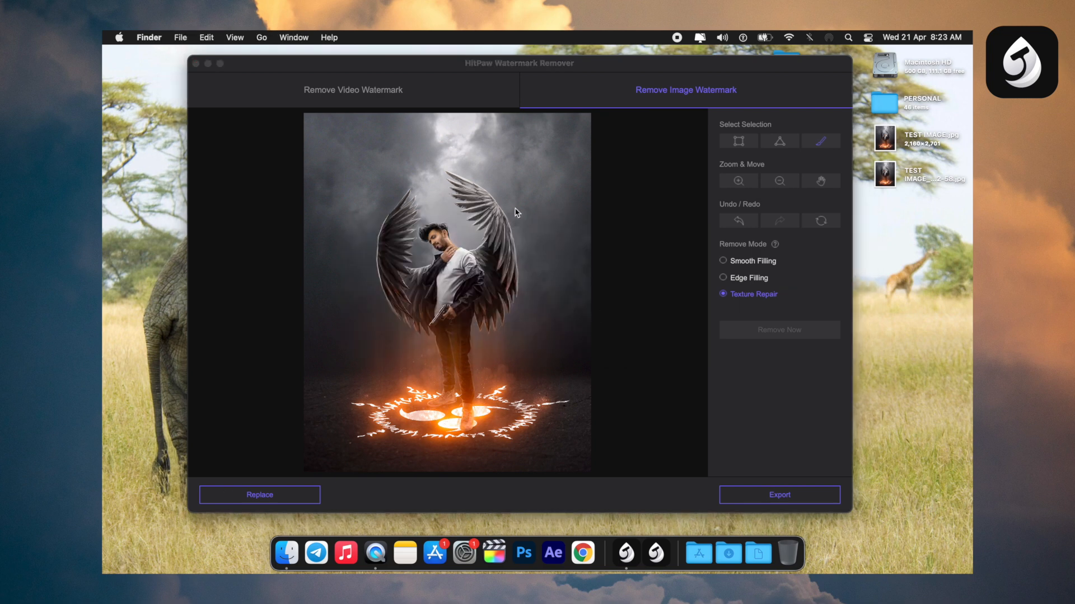
Open the exported copy of TEST IMAGE in Preview and move its window to the middle of the desktop.
double_click(886, 177)
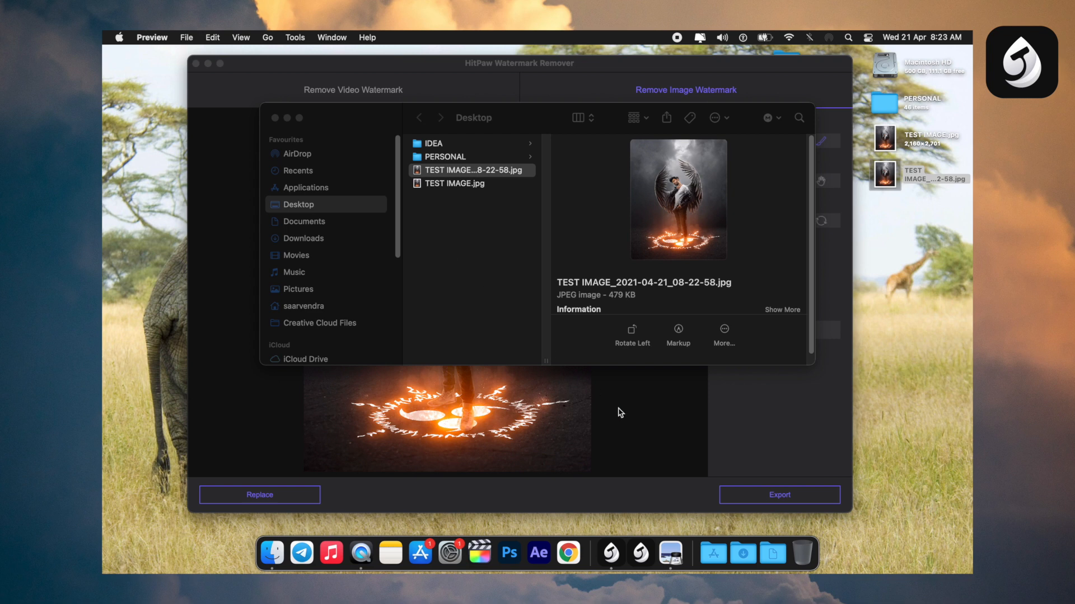
click(670, 553)
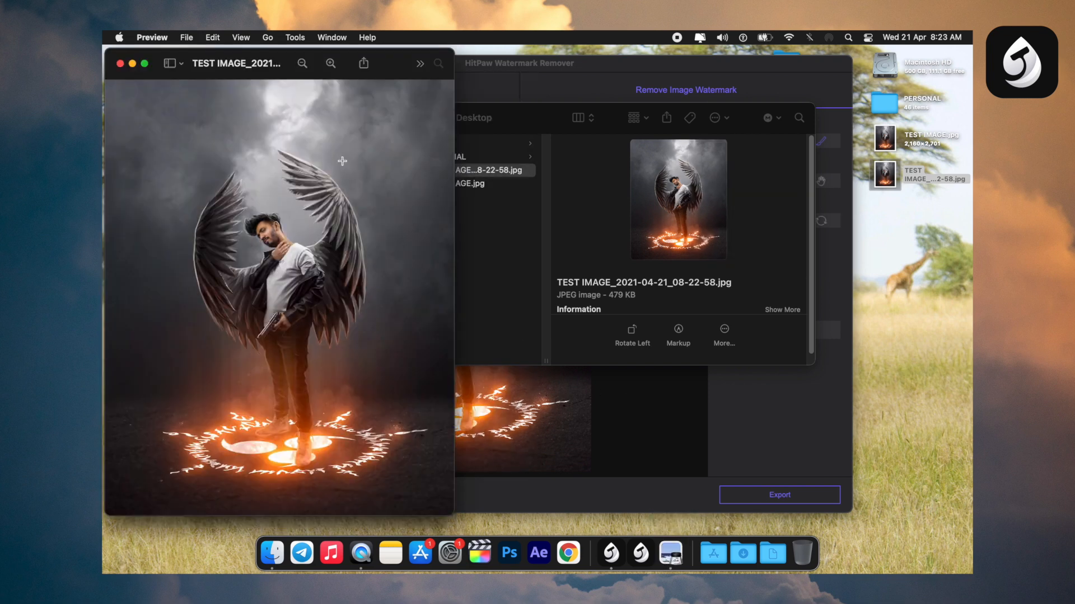
drag(361, 56, 552, 53)
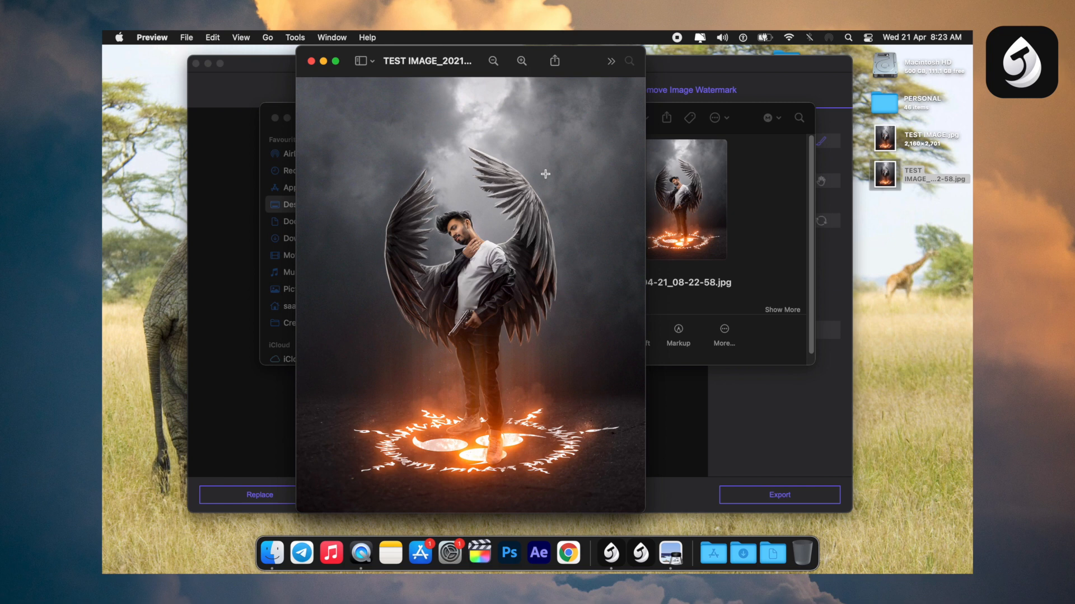
Examine the exported image up close around the man's shirt and legs for leftover watermark traces.
click(521, 61)
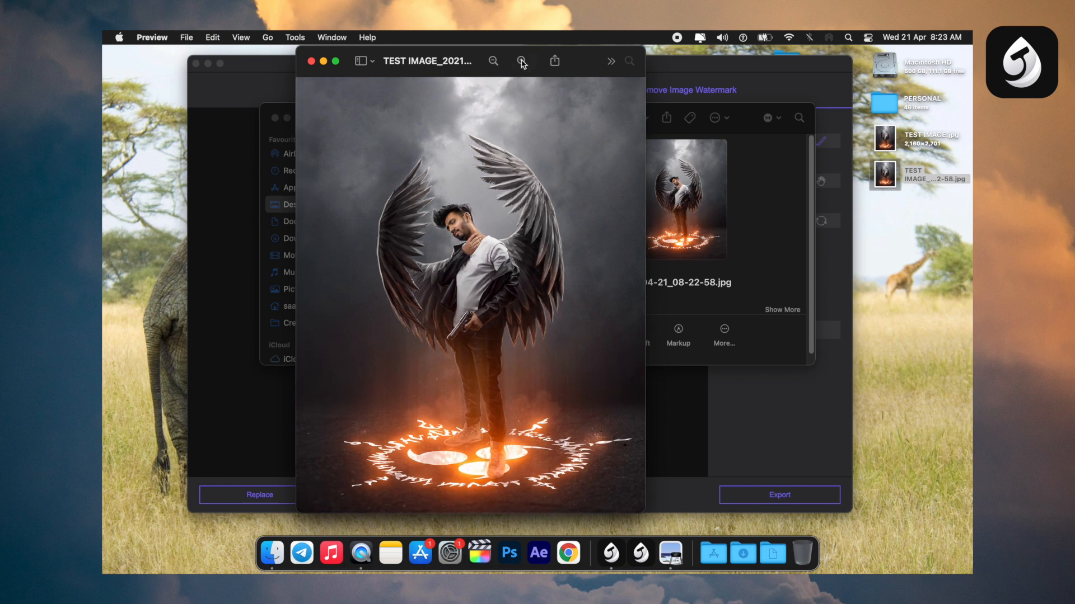
click(521, 60)
click(521, 61)
click(521, 60)
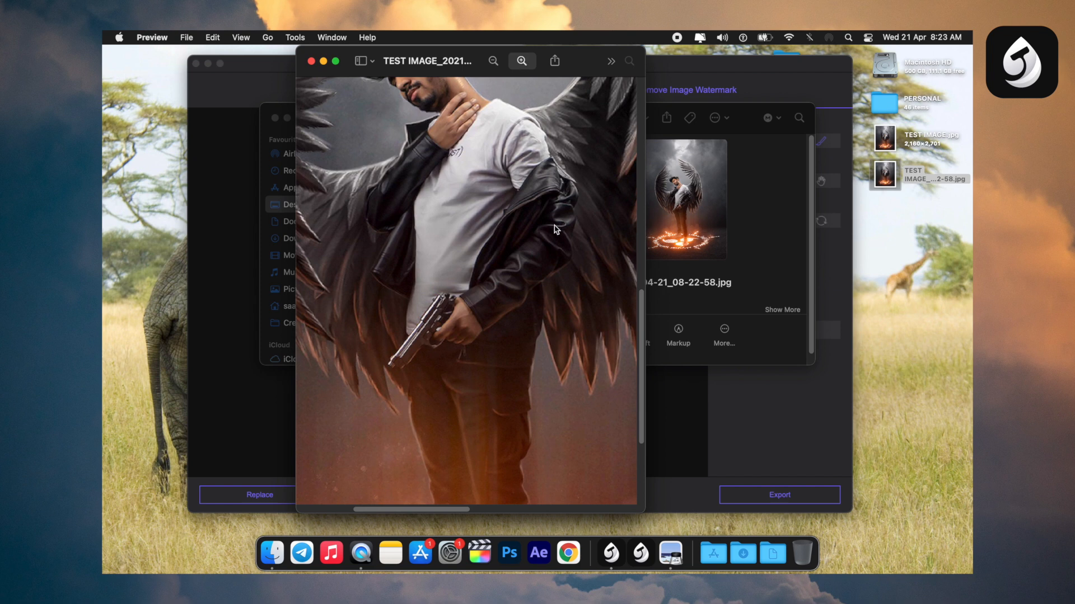
drag(487, 266, 523, 240)
key(super+plus)
key(super+plus)
drag(647, 317, 626, 403)
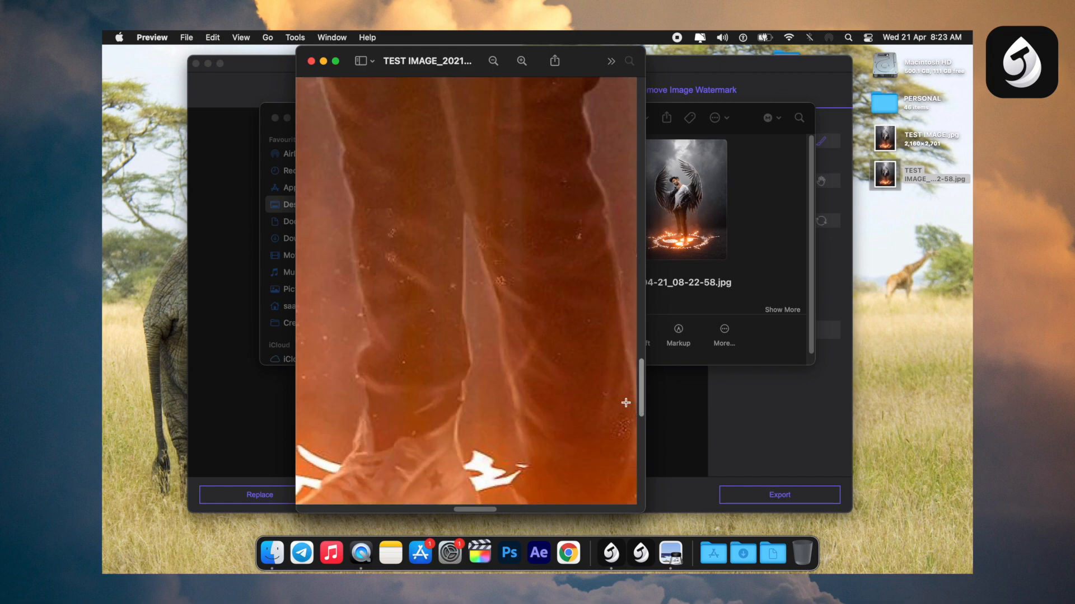
drag(475, 509, 530, 477)
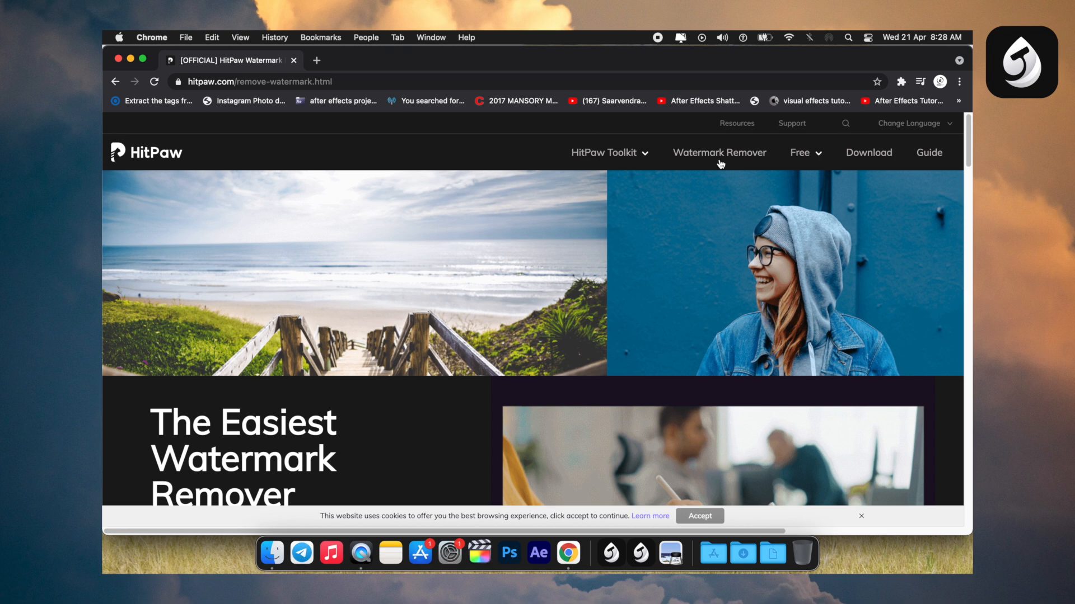
Look through the HitPaw Watermark Remover product page in Chrome as far as its free trial and purchase options.
scroll(721, 162, down, 2)
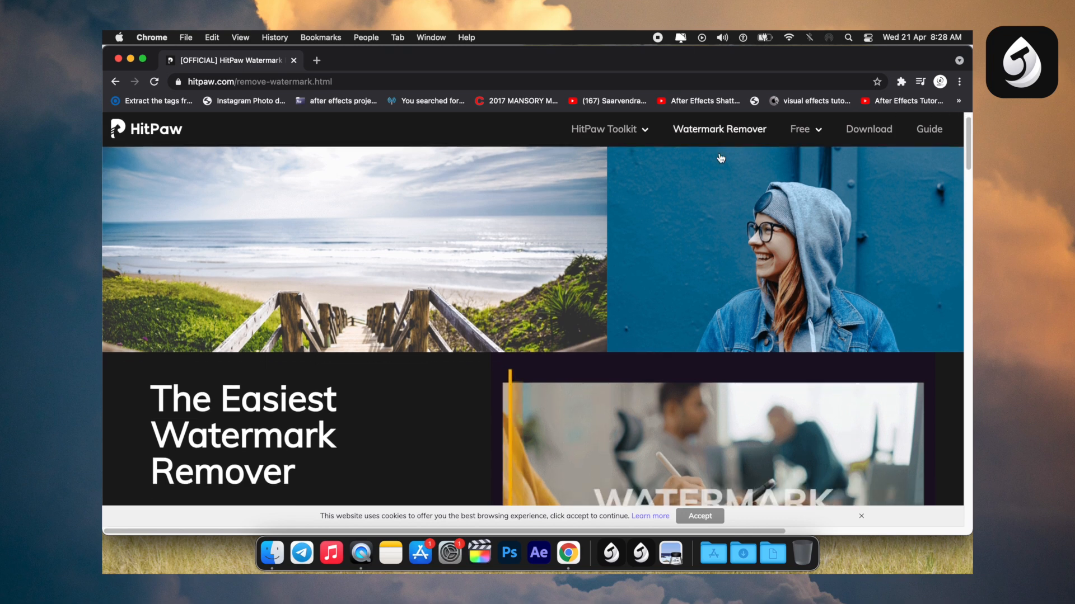
scroll(721, 158, down, 3)
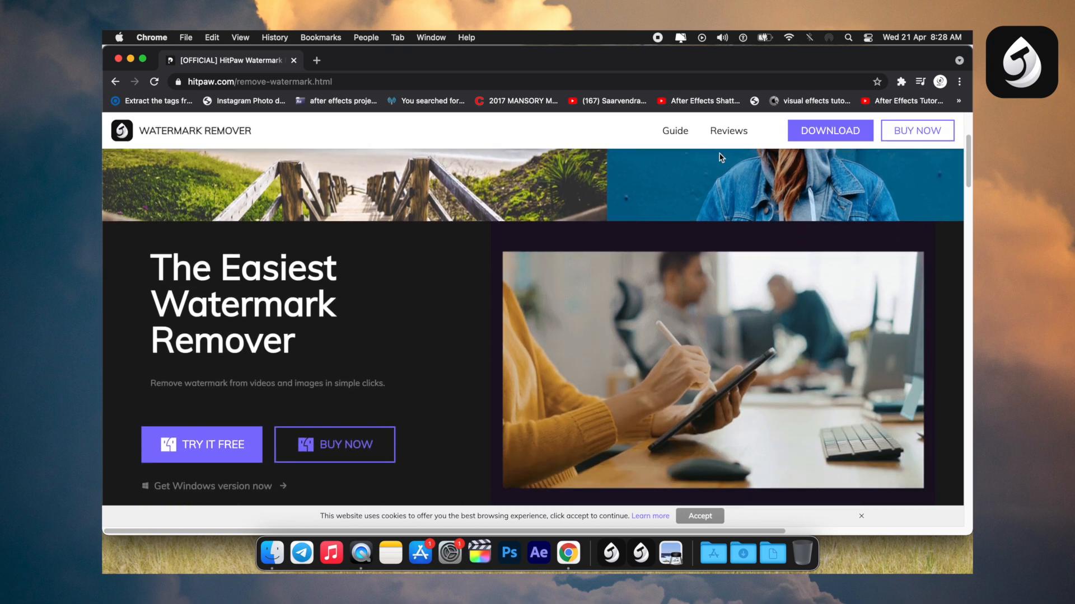